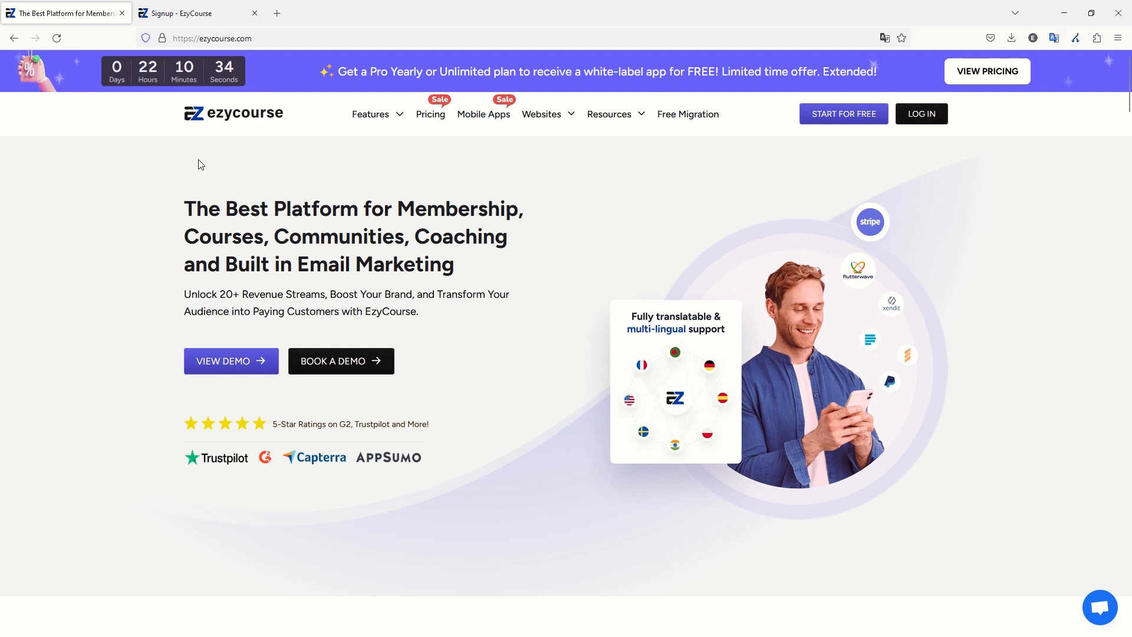
Switch to the EzyCourse signup page and continue from the completed signup to the new site's admin dashboard.
{"action": "left_click", "coordinate": [181, 13]}
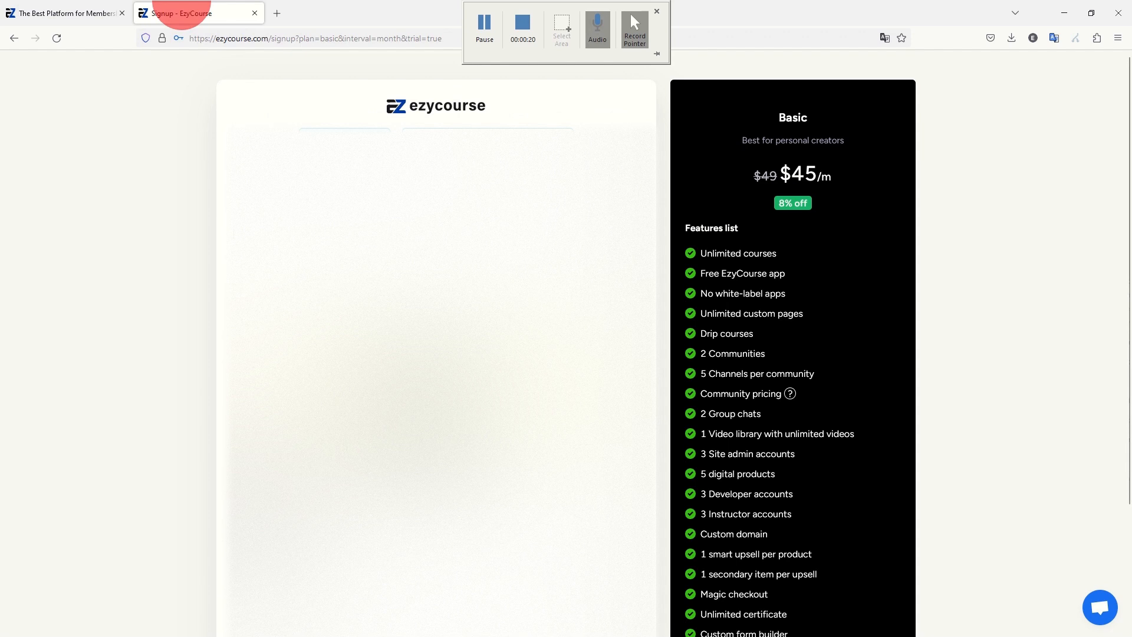
{"action": "scroll", "coordinate": [134, 203], "scroll_direction": "down", "scroll_amount": 3}
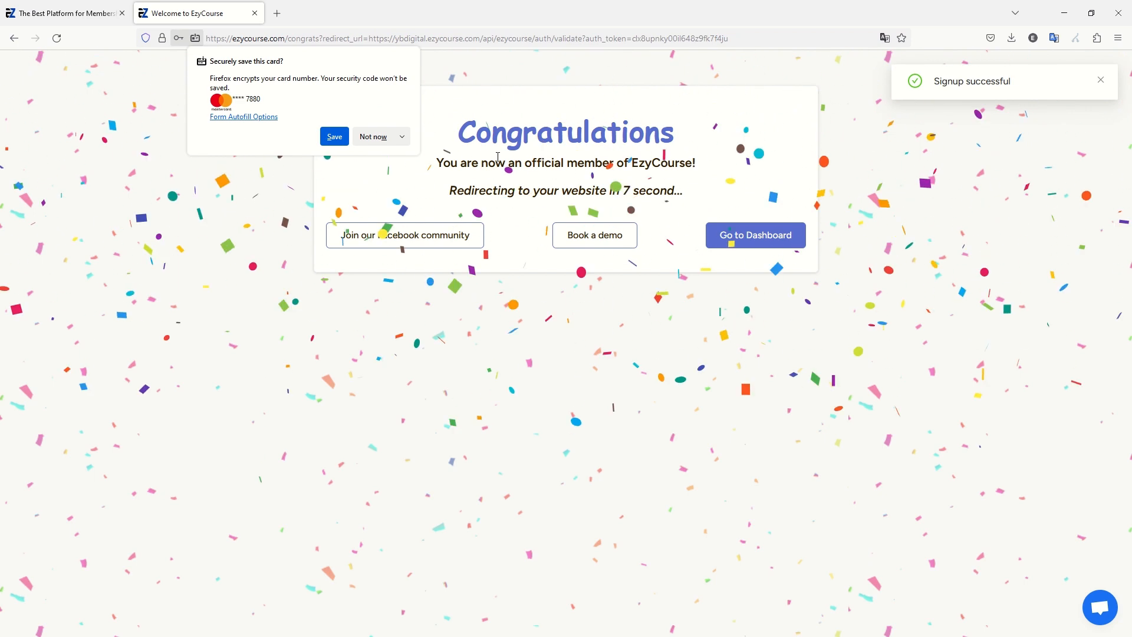
{"action": "left_click", "coordinate": [565, 176]}
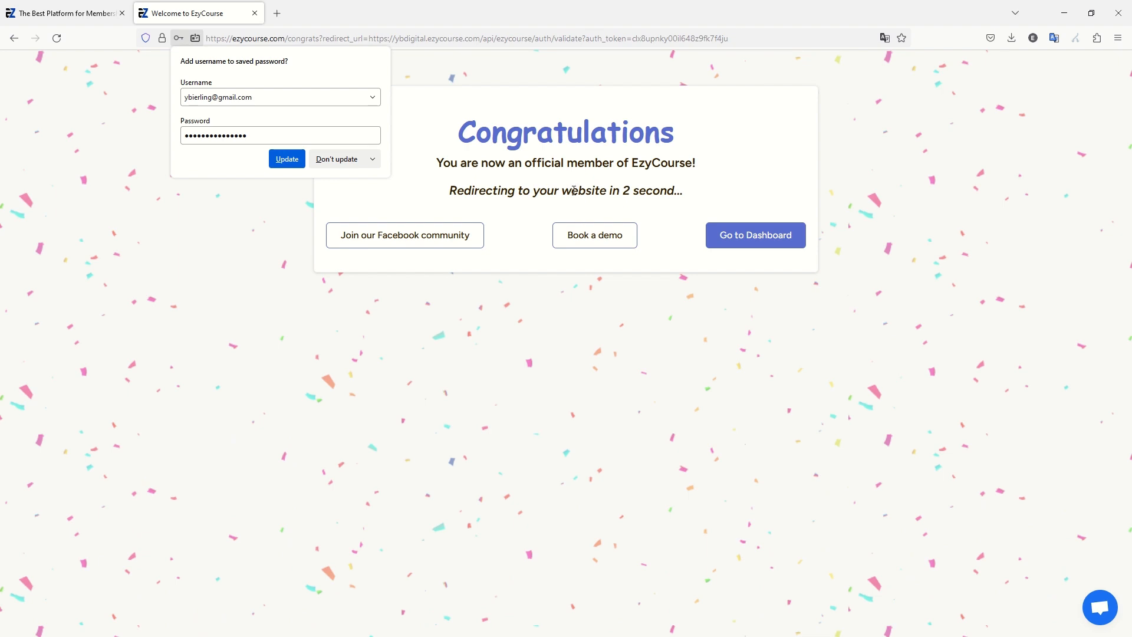
{"action": "left_click", "coordinate": [768, 238]}
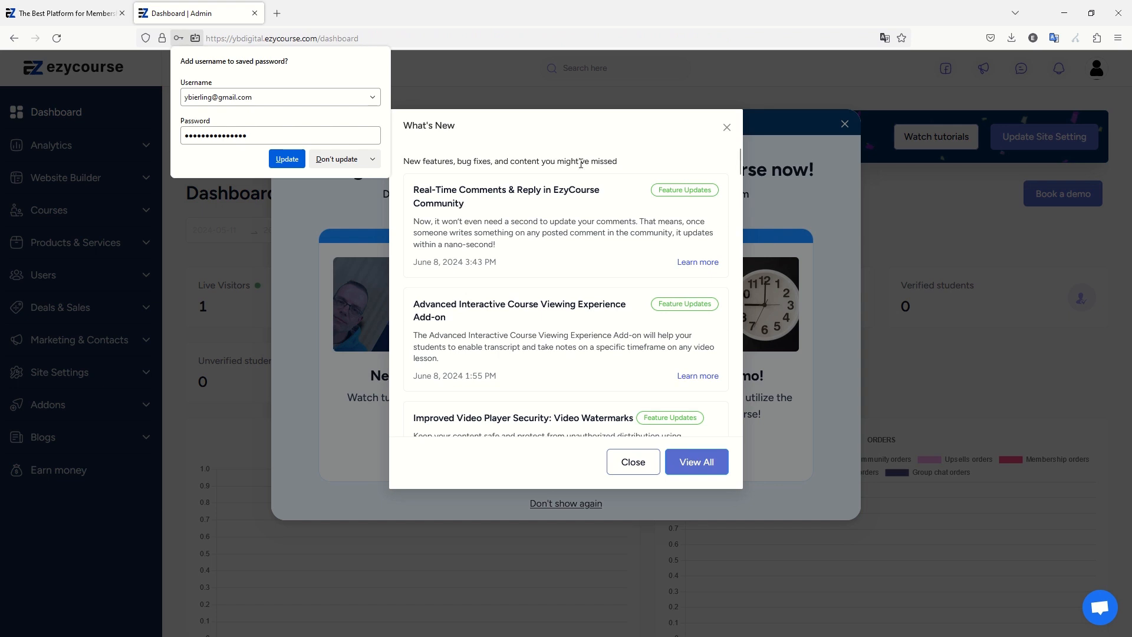
Skim the What's New announcements, and close them together with the welcome dialog.
{"action": "left_click", "coordinate": [433, 125]}
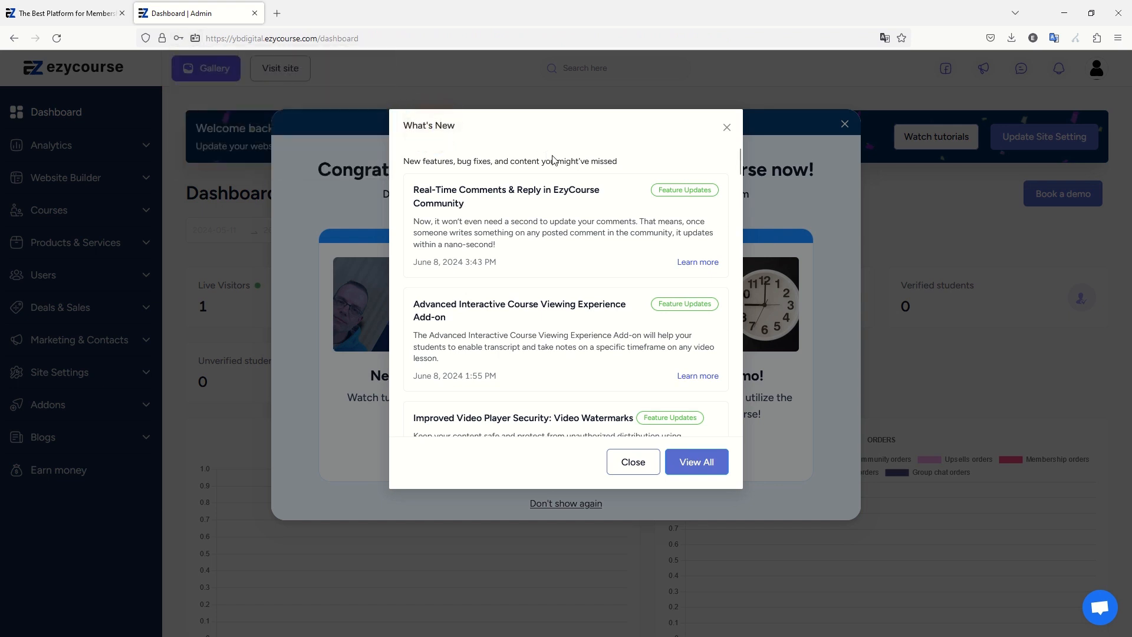
{"action": "scroll", "coordinate": [558, 260], "scroll_direction": "down", "scroll_amount": 3}
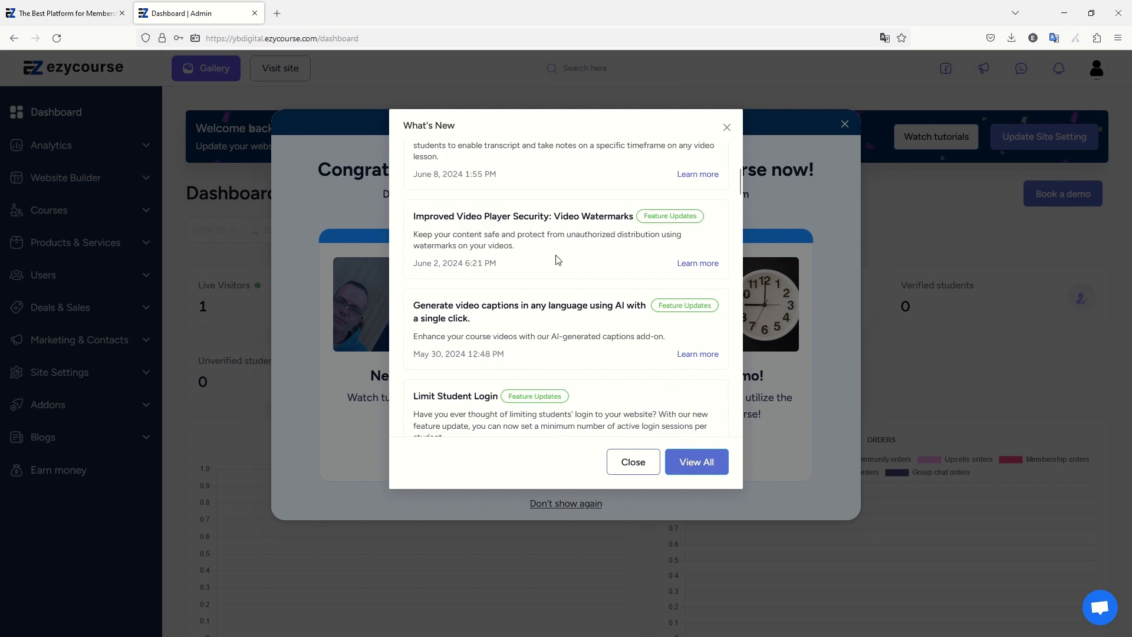
{"action": "scroll", "coordinate": [557, 250], "scroll_direction": "up", "scroll_amount": 3}
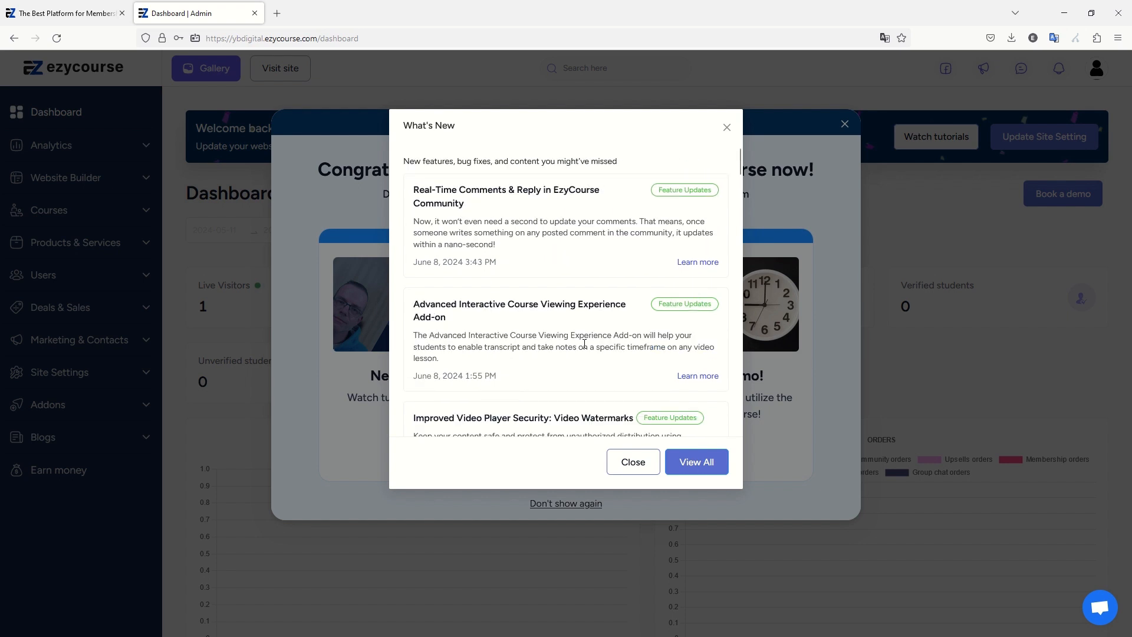
{"action": "left_click", "coordinate": [639, 463]}
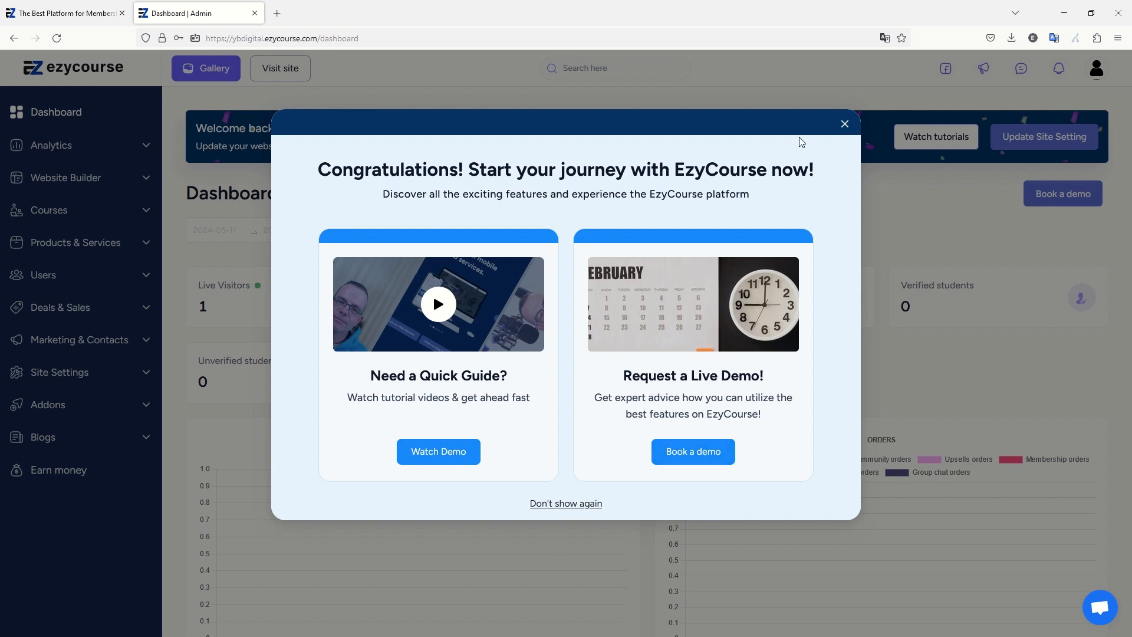
{"action": "left_click", "coordinate": [845, 125]}
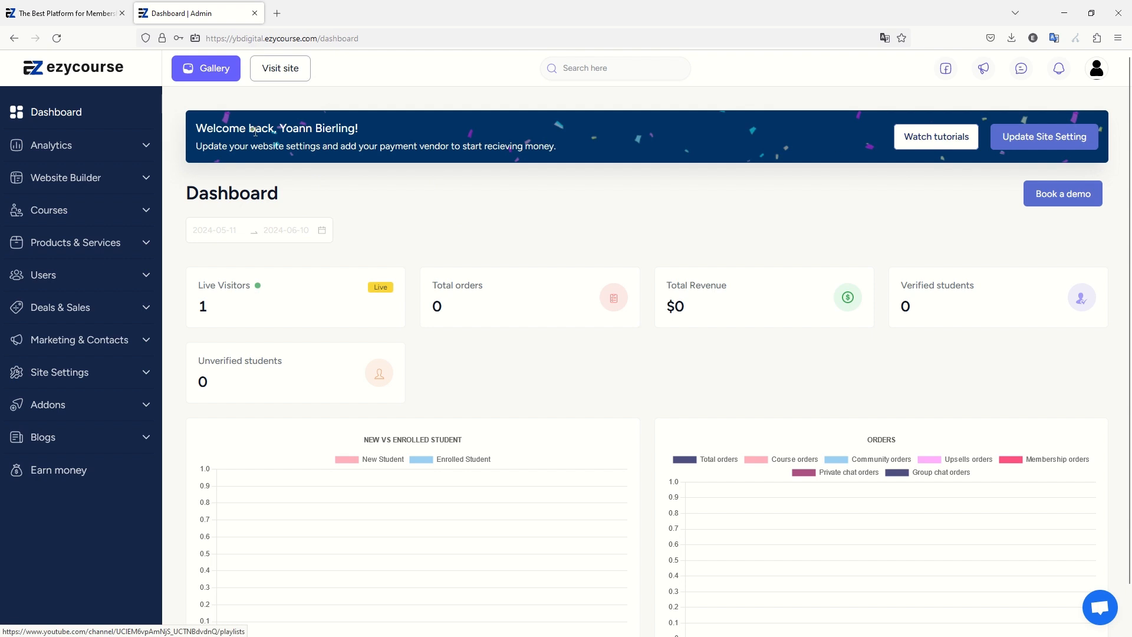
{"action": "left_click", "coordinate": [922, 164]}
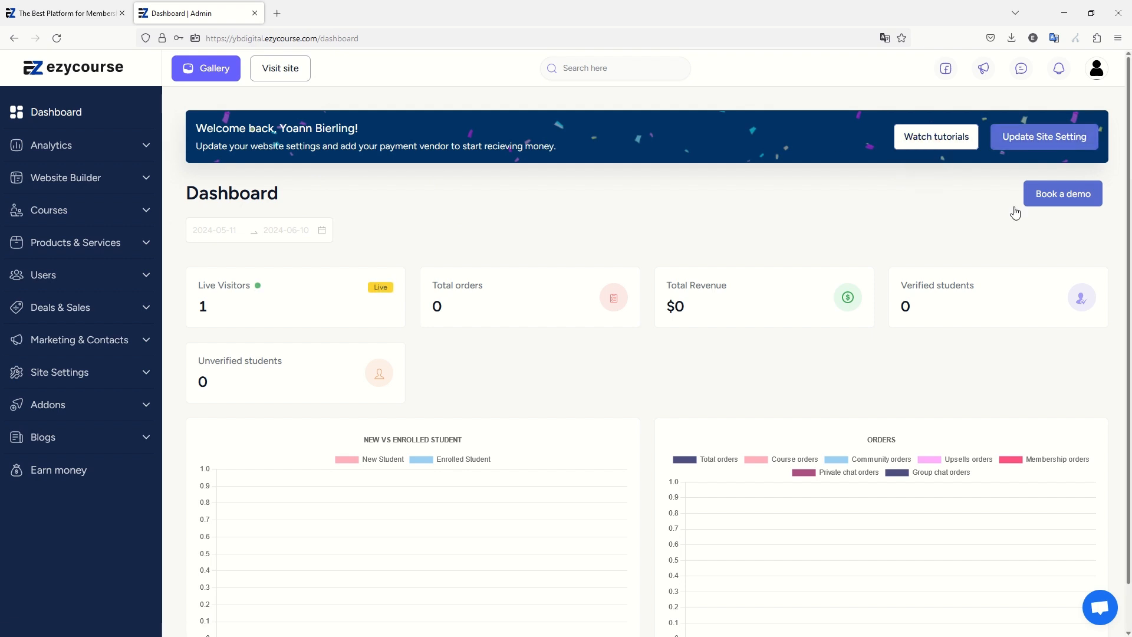
{"action": "left_click", "coordinate": [1056, 217]}
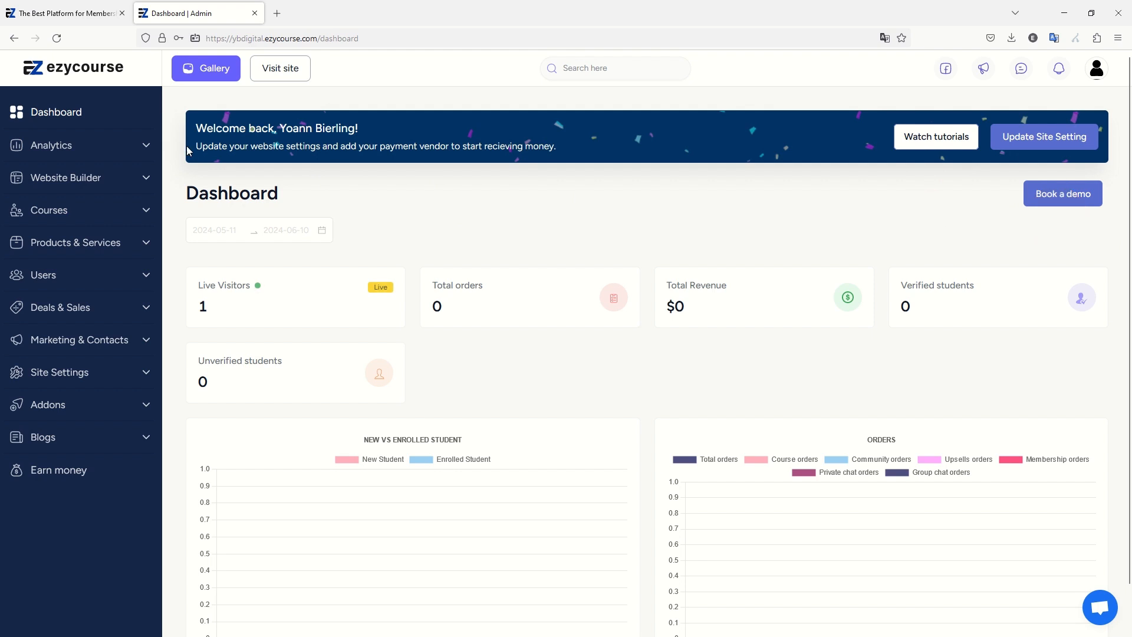
{"action": "left_click", "coordinate": [122, 214]}
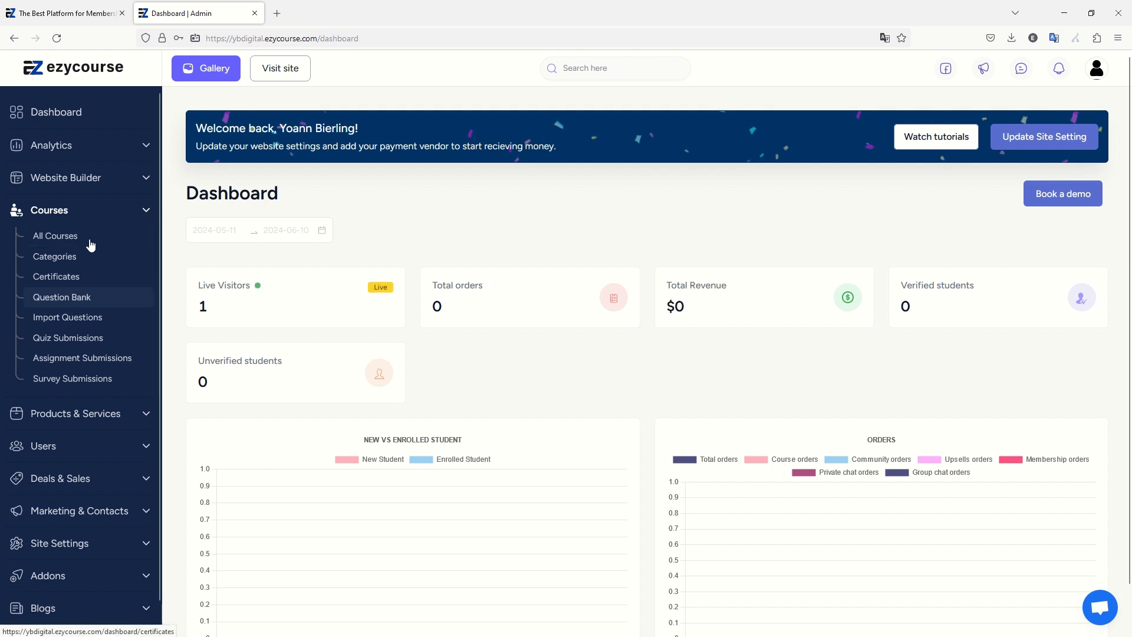
Open the website builder's page list and preview the public version of the default audio watch page.
{"action": "left_click", "coordinate": [93, 182]}
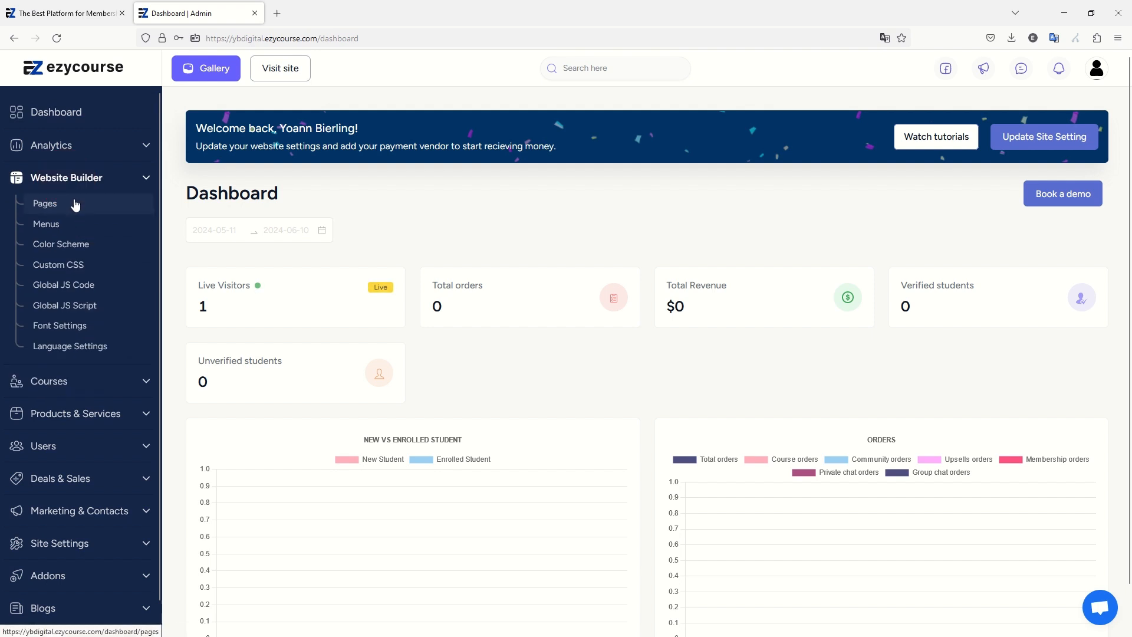
{"action": "left_click", "coordinate": [74, 205]}
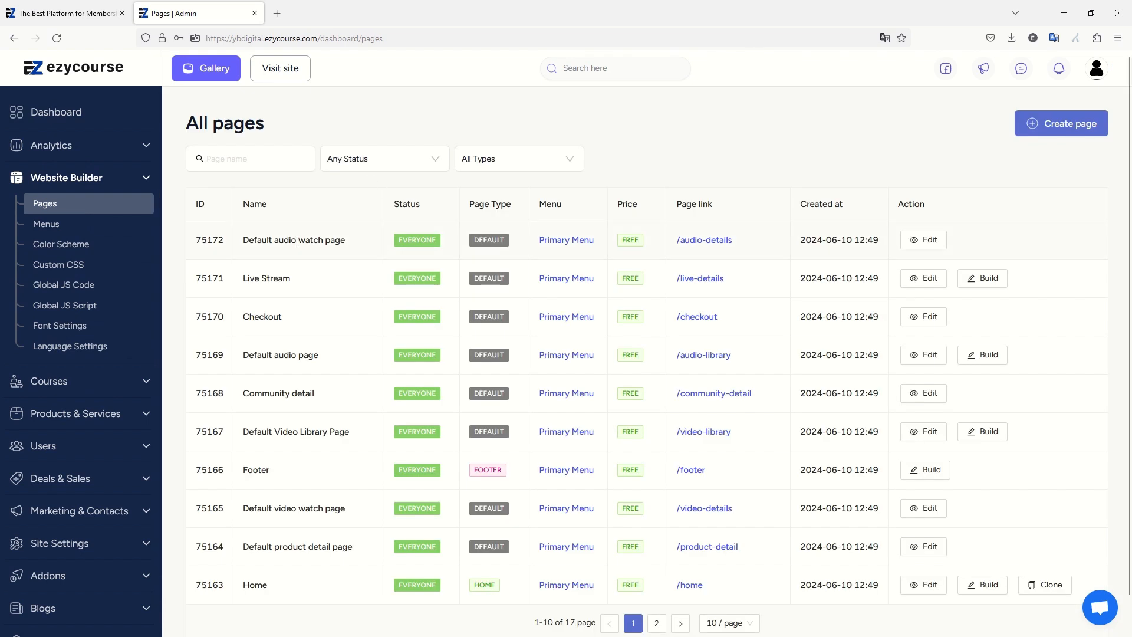
{"action": "left_click", "coordinate": [707, 244]}
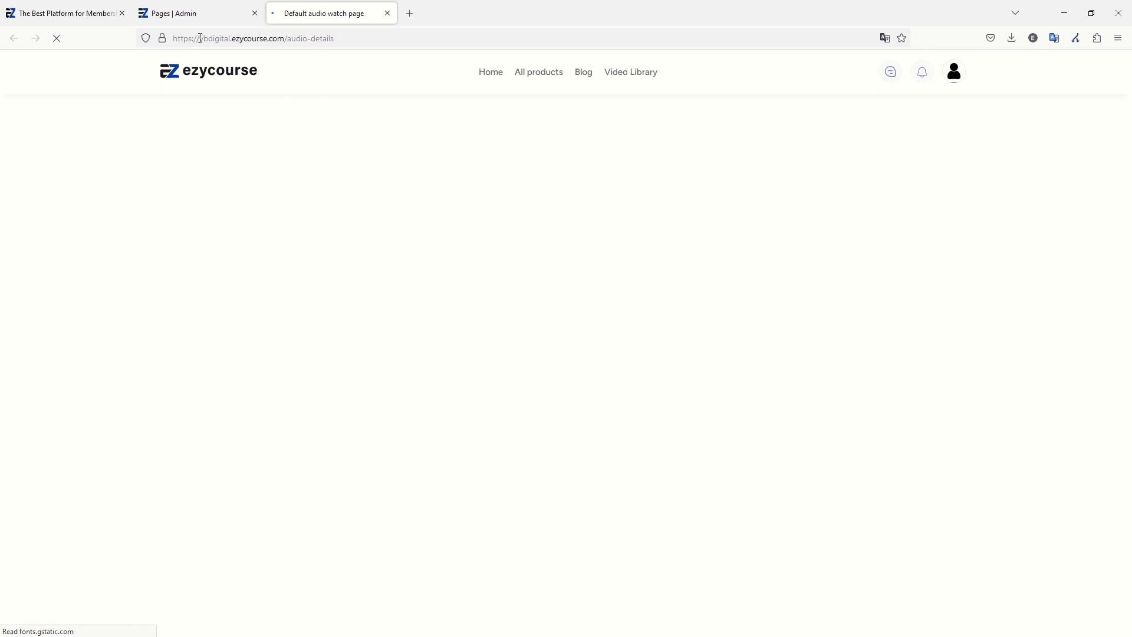
{"action": "left_click_drag", "start_coordinate": [201, 38], "coordinate": [285, 39]}
{"action": "left_click", "coordinate": [382, 32]}
{"action": "left_click", "coordinate": [493, 2]}
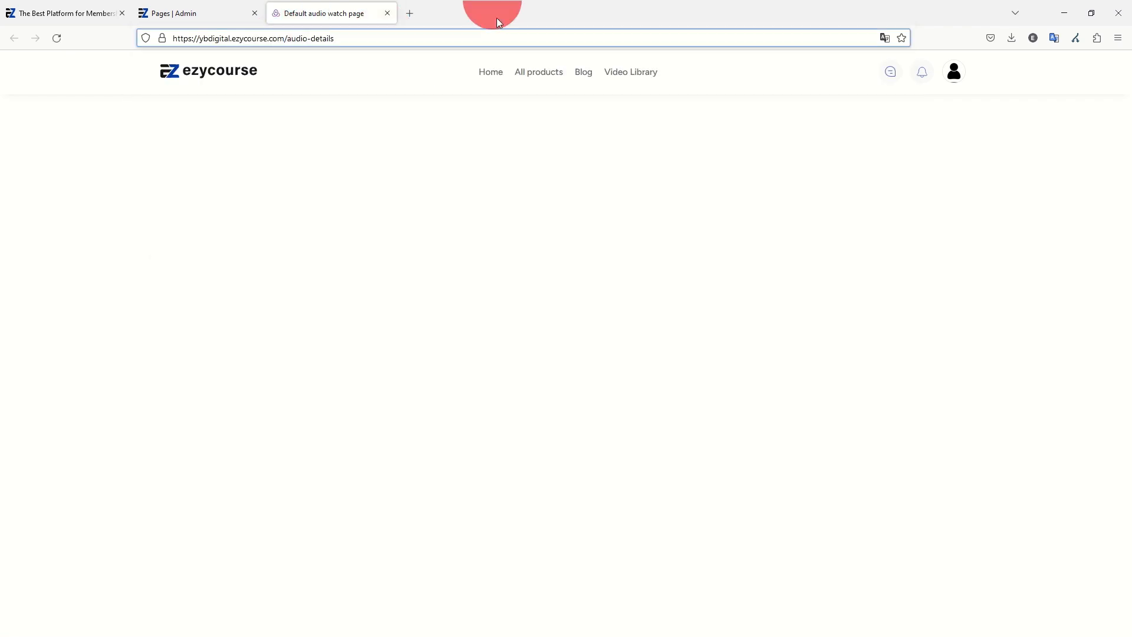
{"action": "left_click", "coordinate": [311, 108]}
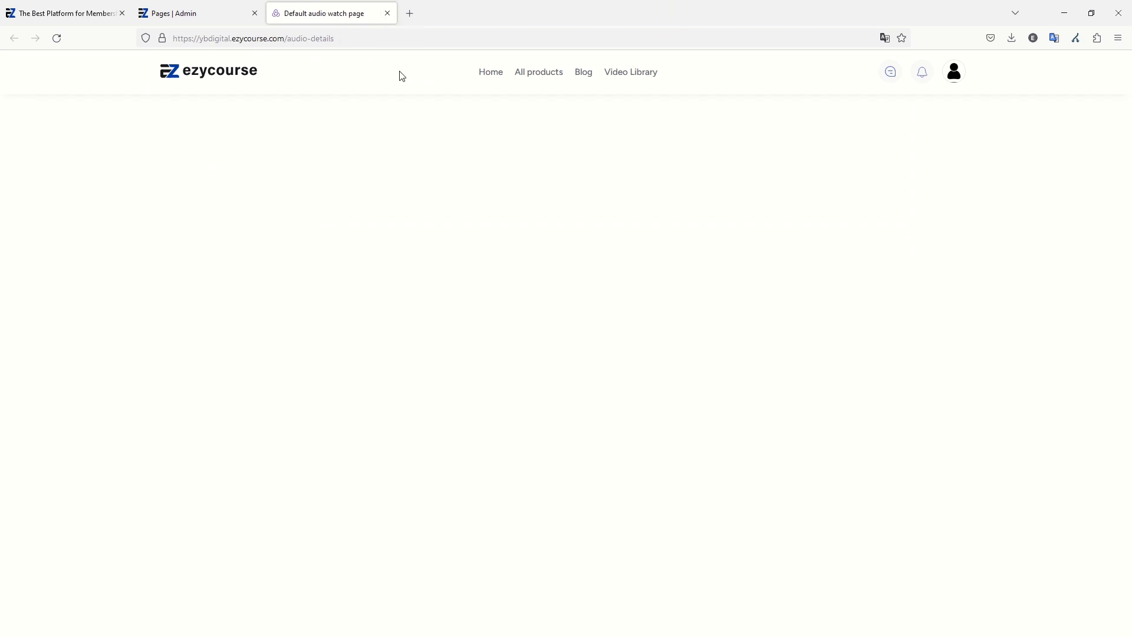
{"action": "left_click", "coordinate": [387, 13]}
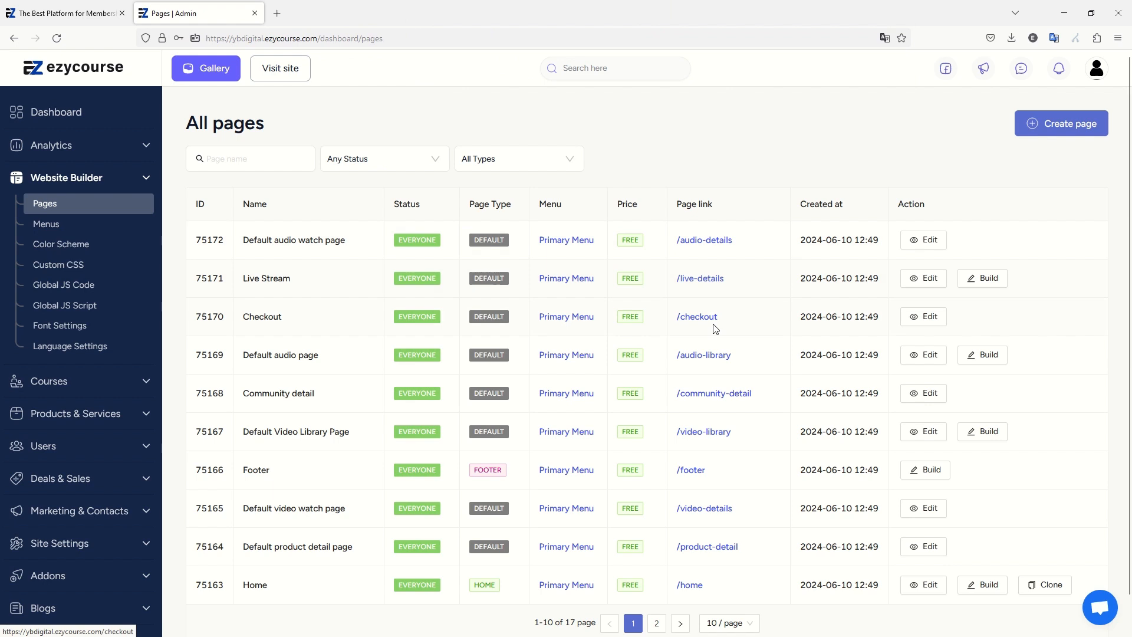
Preview the public versions of the Checkout page and the default product detail page.
{"action": "left_click", "coordinate": [696, 317]}
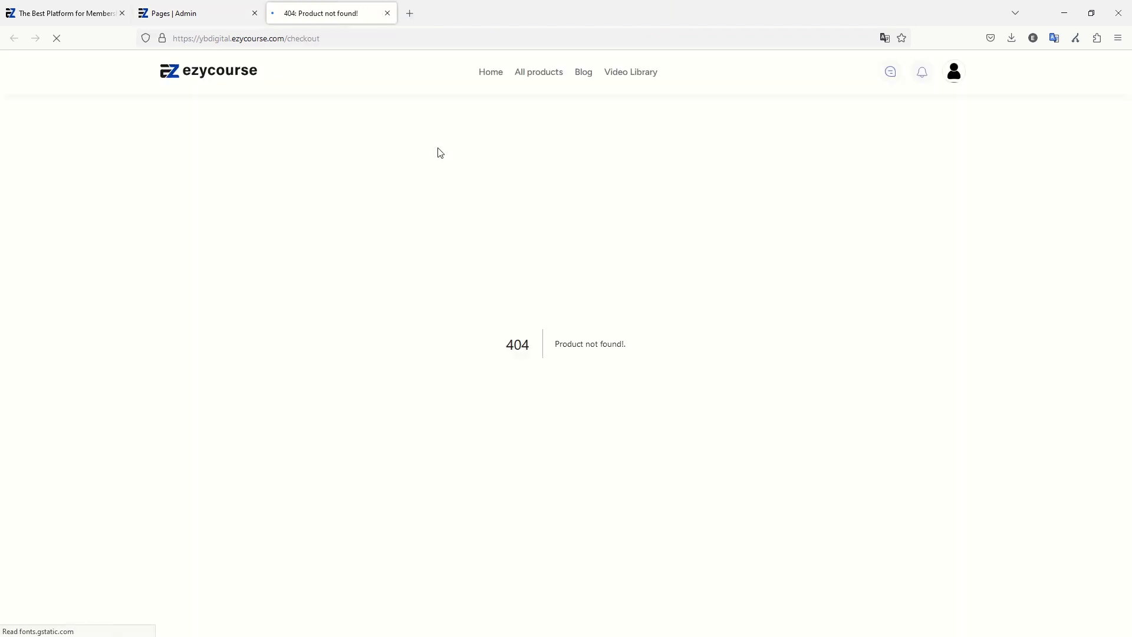
{"action": "left_click", "coordinate": [387, 13]}
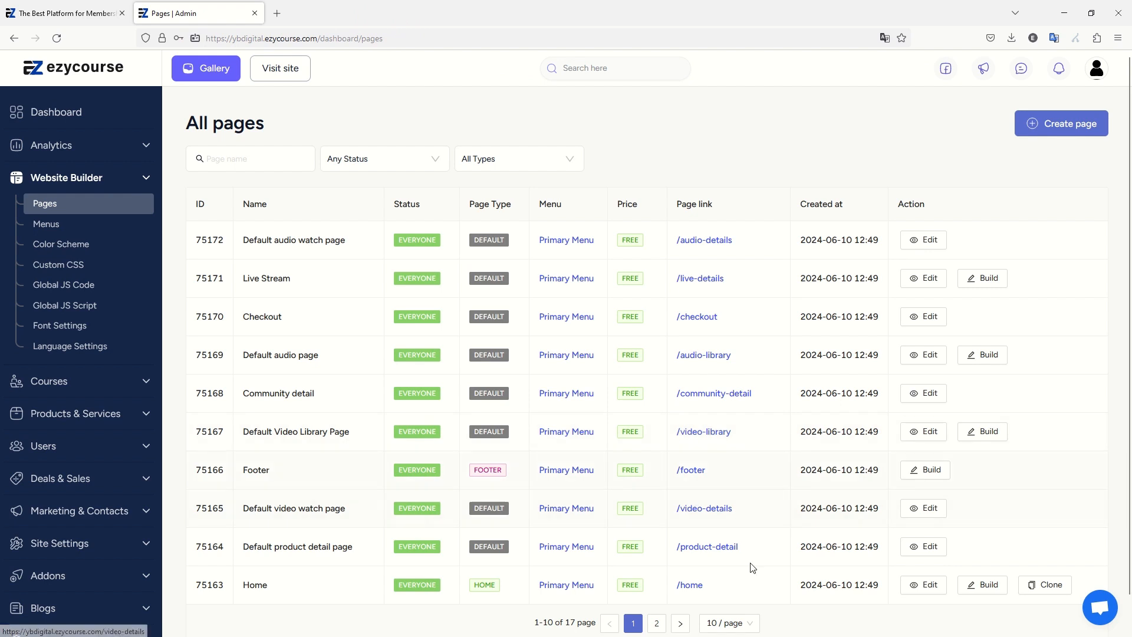
{"action": "left_click", "coordinate": [722, 547]}
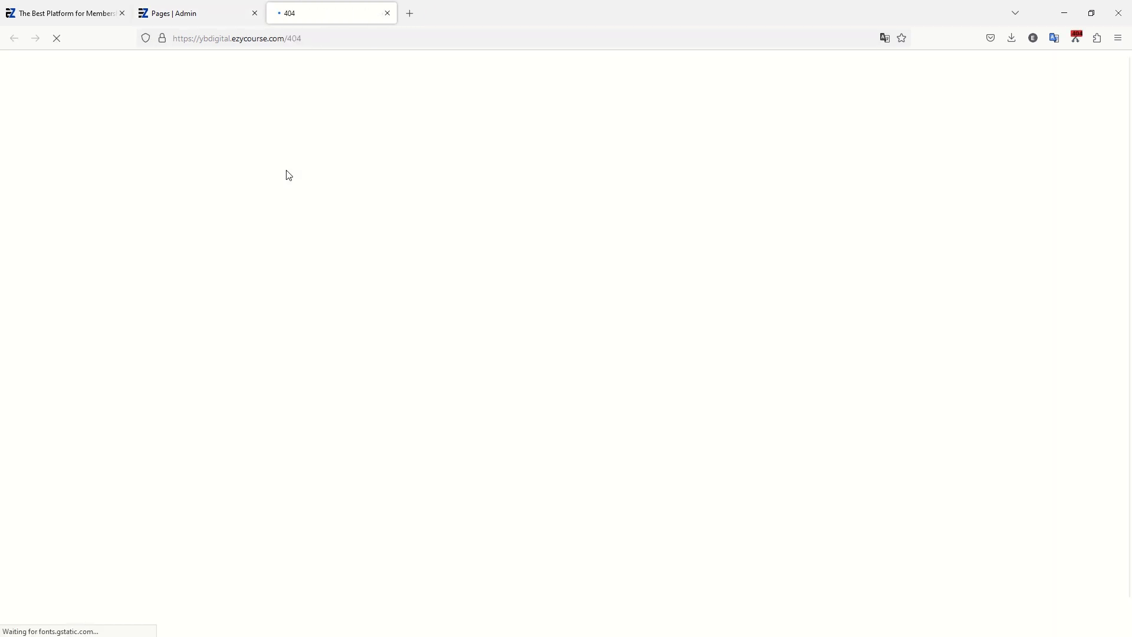
{"action": "left_click", "coordinate": [387, 13]}
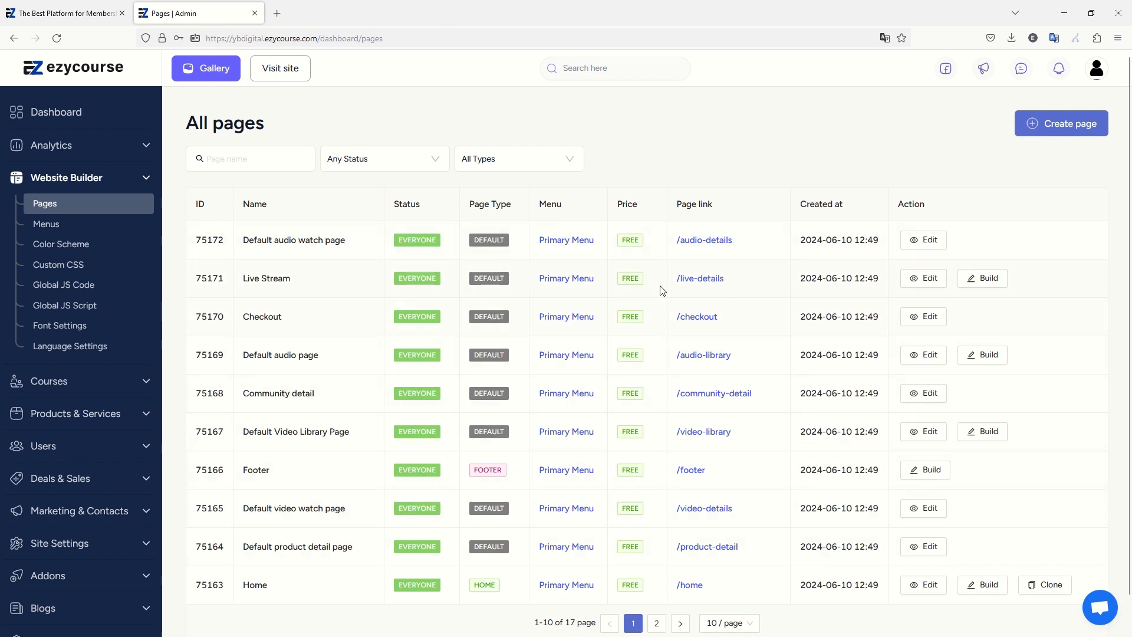
Examine the options for creating a new page, and leave without creating one.
{"action": "left_click", "coordinate": [1050, 129]}
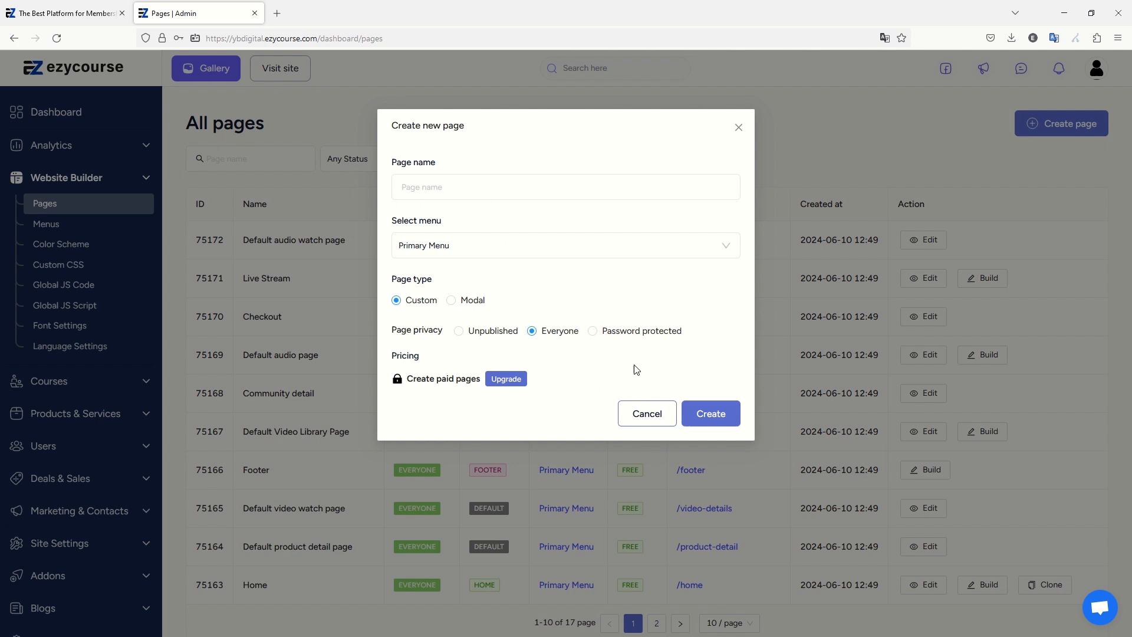
{"action": "left_click", "coordinate": [647, 415]}
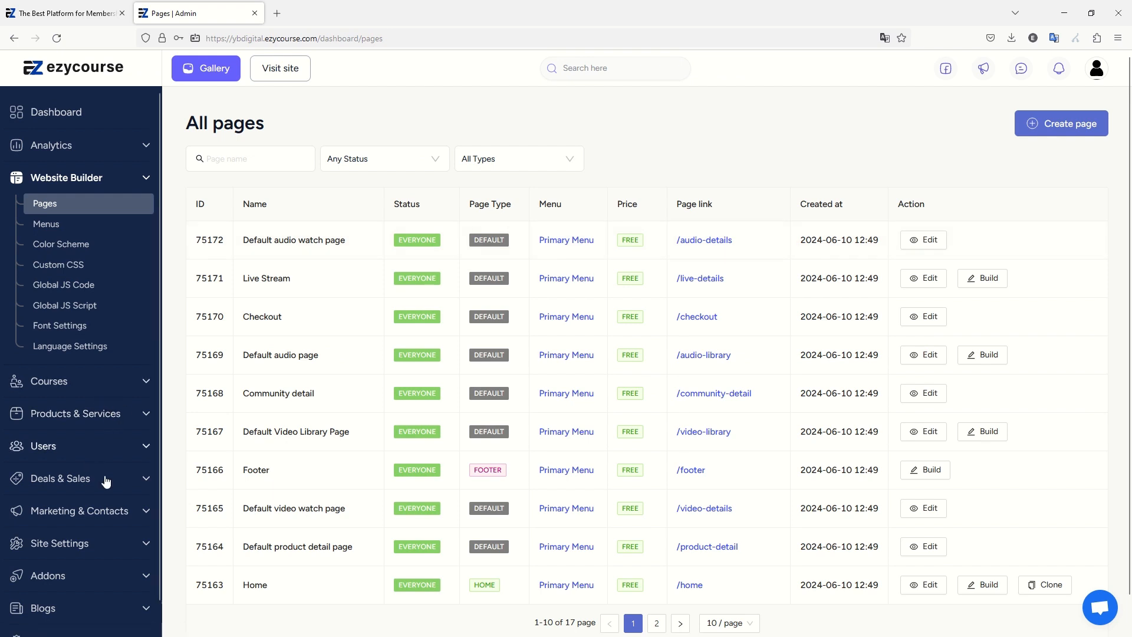
Start a new single course and name it "Excel 365 for beginners".
{"action": "left_click", "coordinate": [82, 382]}
{"action": "left_click", "coordinate": [71, 235]}
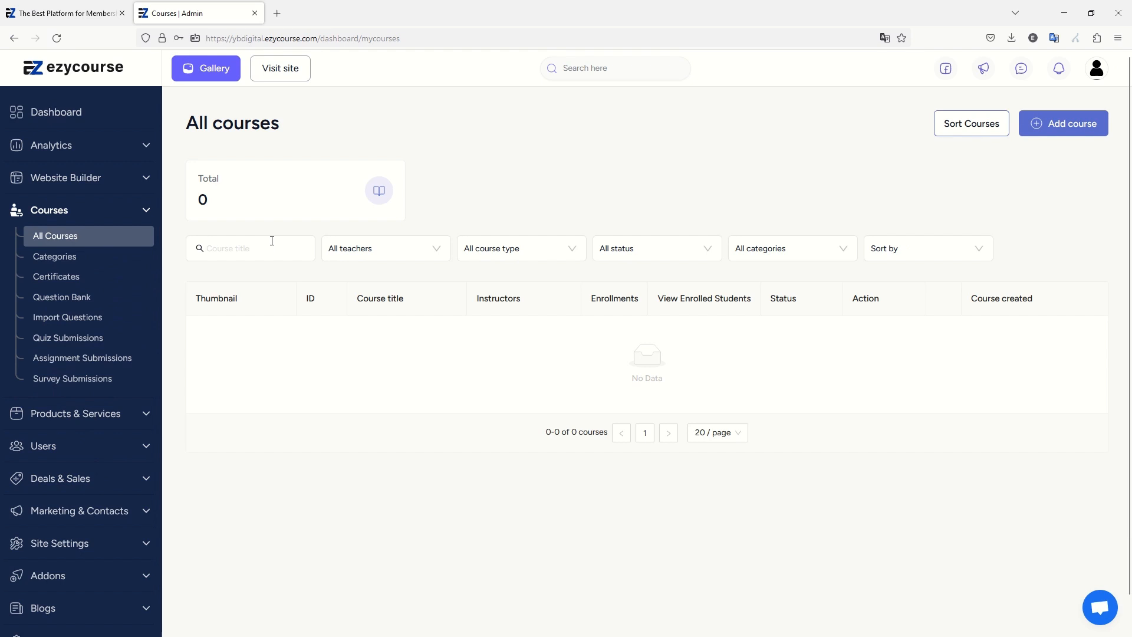
{"action": "left_click", "coordinate": [1043, 122]}
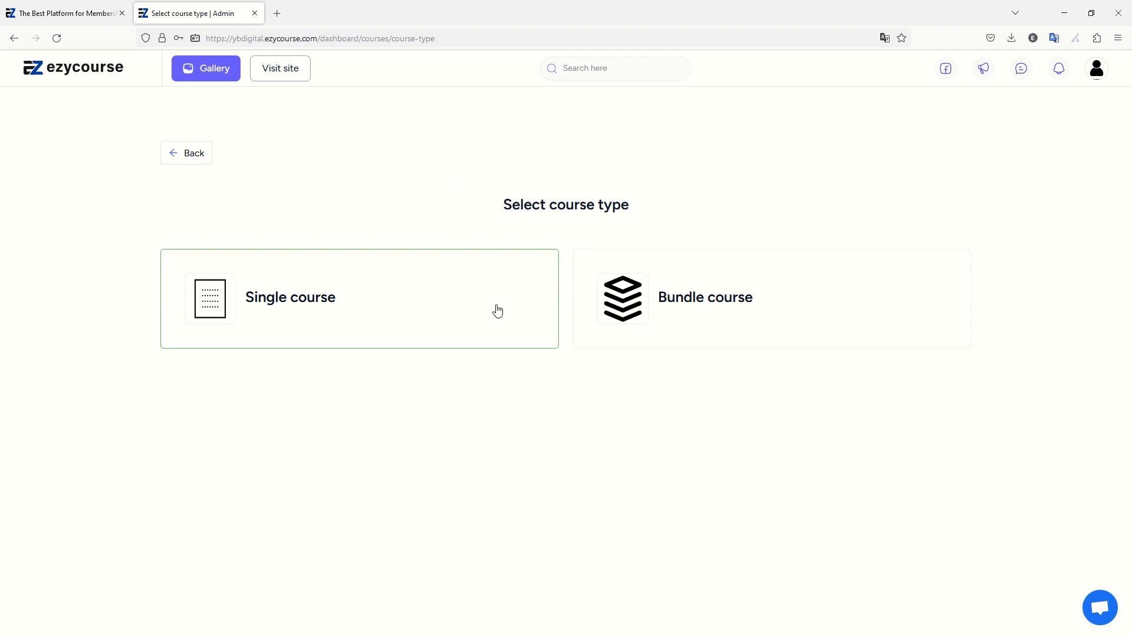
{"action": "left_click", "coordinate": [293, 295]}
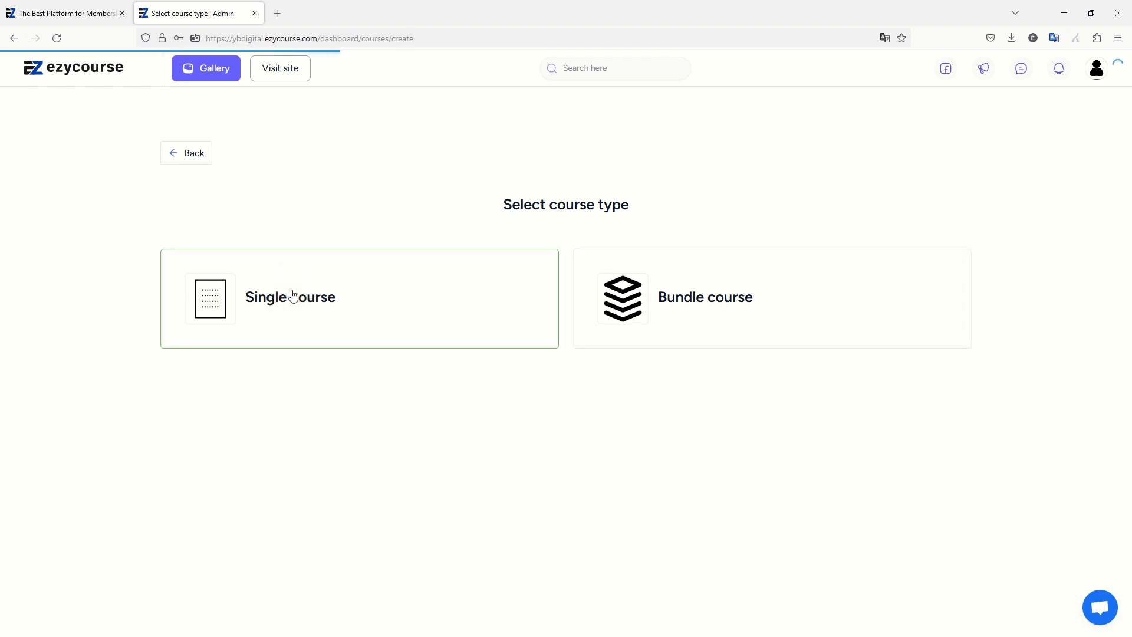
{"action": "left_click", "coordinate": [575, 237]}
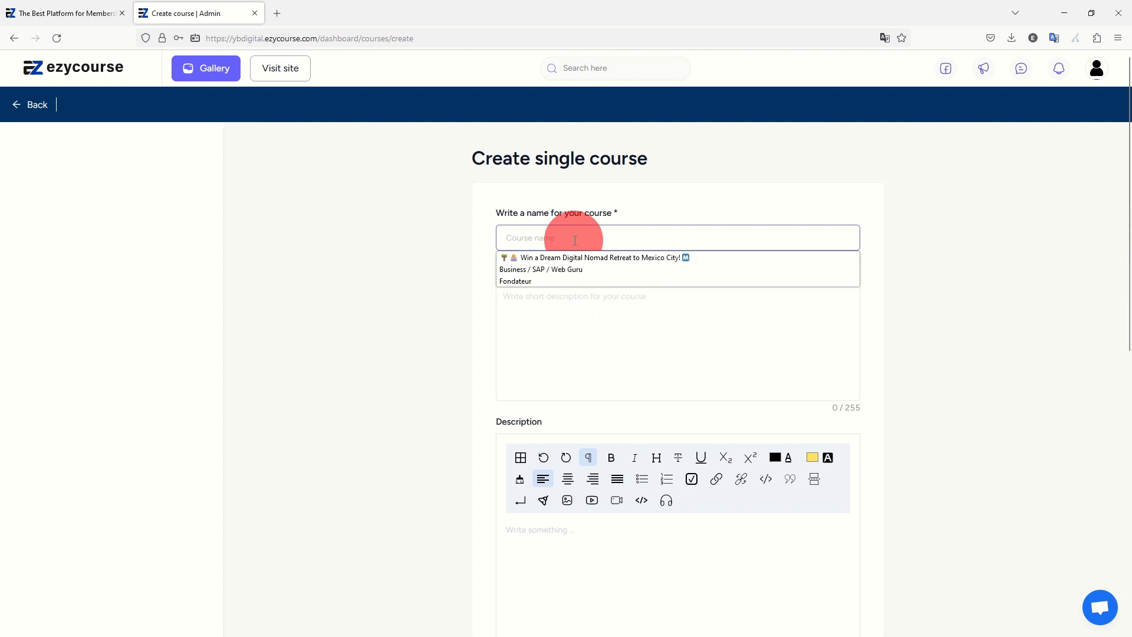
{"action": "type", "text": "Excel 365 for beginners"}
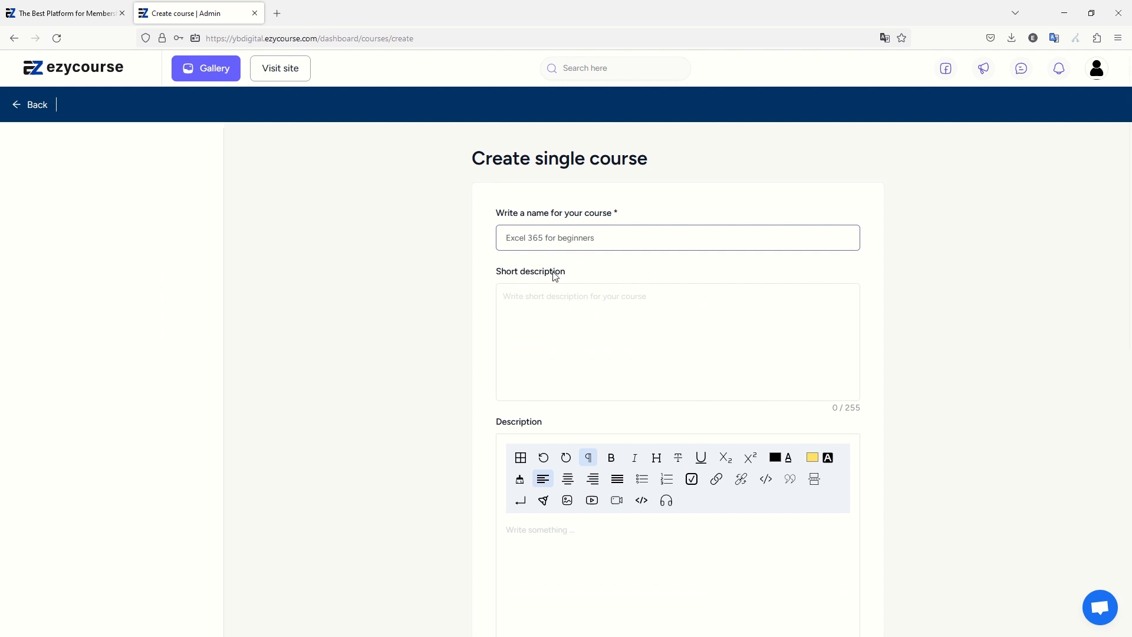
Enter "This course will teach you Excel" as the course's short description.
{"action": "left_click", "coordinate": [533, 302]}
{"action": "scroll", "coordinate": [495, 236], "scroll_direction": "down", "scroll_amount": 5}
{"action": "scroll", "coordinate": [512, 265], "scroll_direction": "up", "scroll_amount": 3}
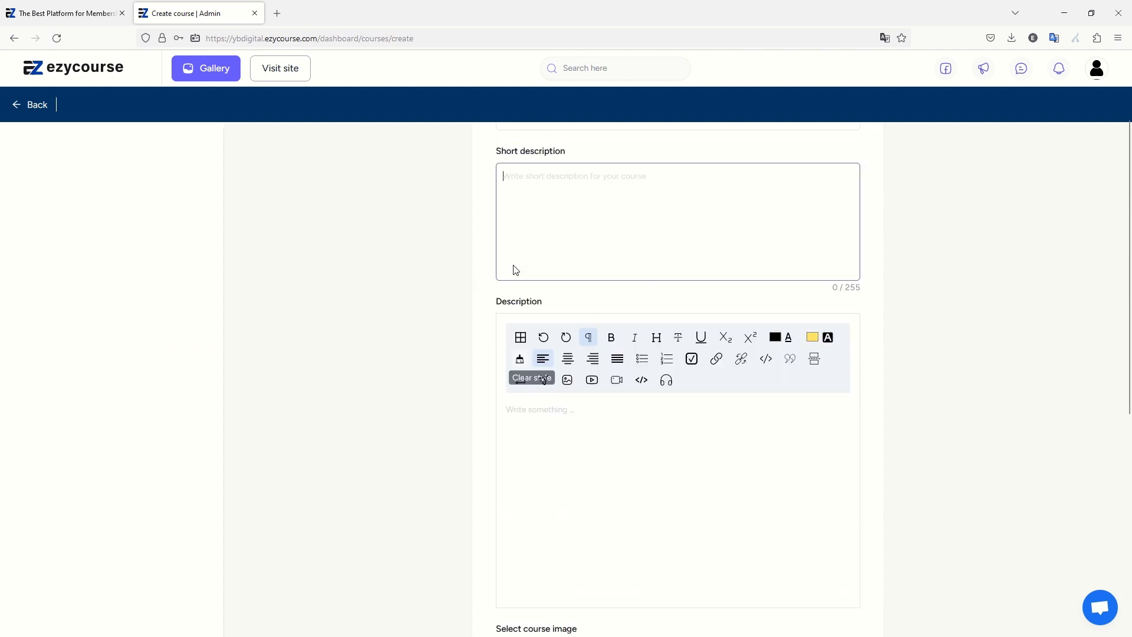
{"action": "left_click", "coordinate": [549, 214]}
{"action": "type", "text": "T"}
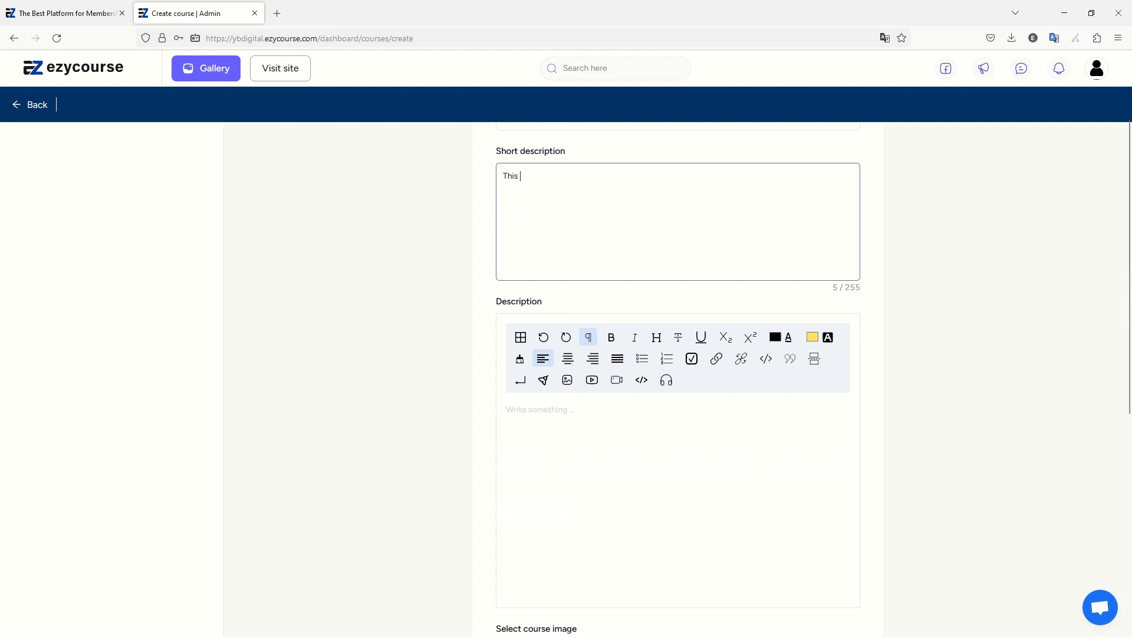
{"action": "type", "text": "his course will tea"}
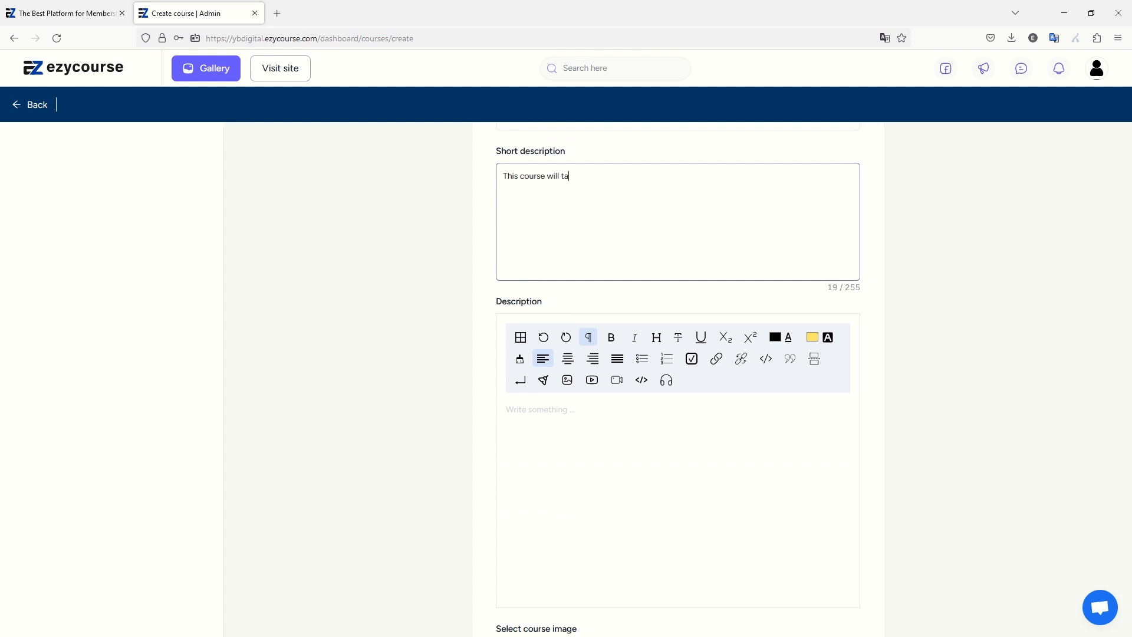
{"action": "key", "text": "BackSpace"}
{"action": "type", "text": "each you Excel"}
{"action": "scroll", "coordinate": [414, 346], "scroll_direction": "down", "scroll_amount": 3}
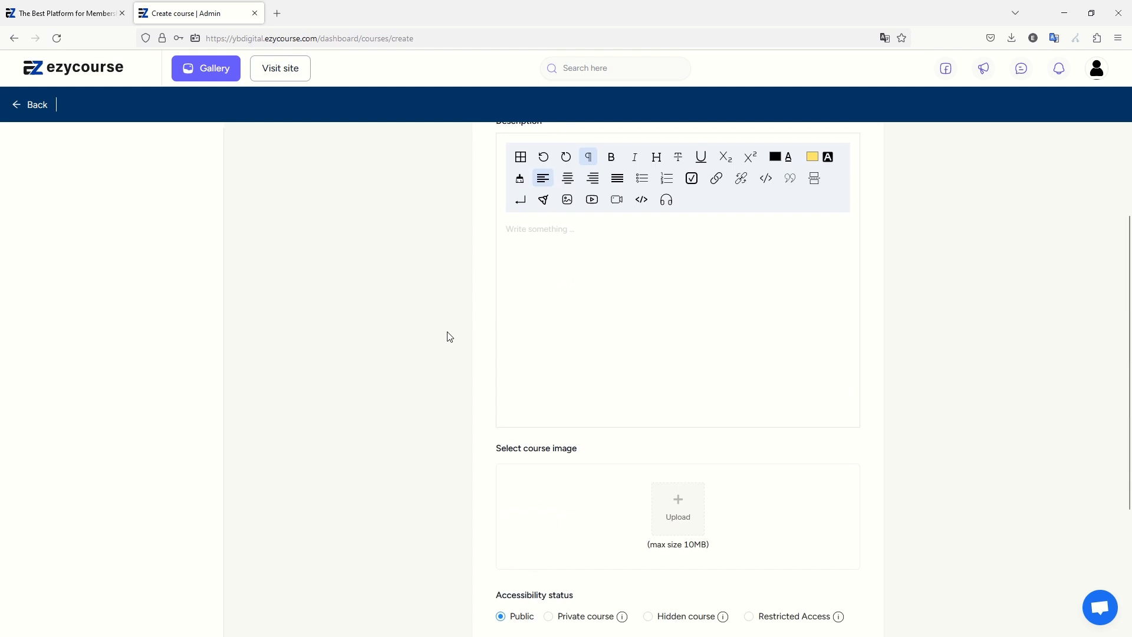
{"action": "scroll", "coordinate": [447, 336], "scroll_direction": "up", "scroll_amount": 4}
{"action": "scroll", "coordinate": [512, 269], "scroll_direction": "down", "scroll_amount": 4}
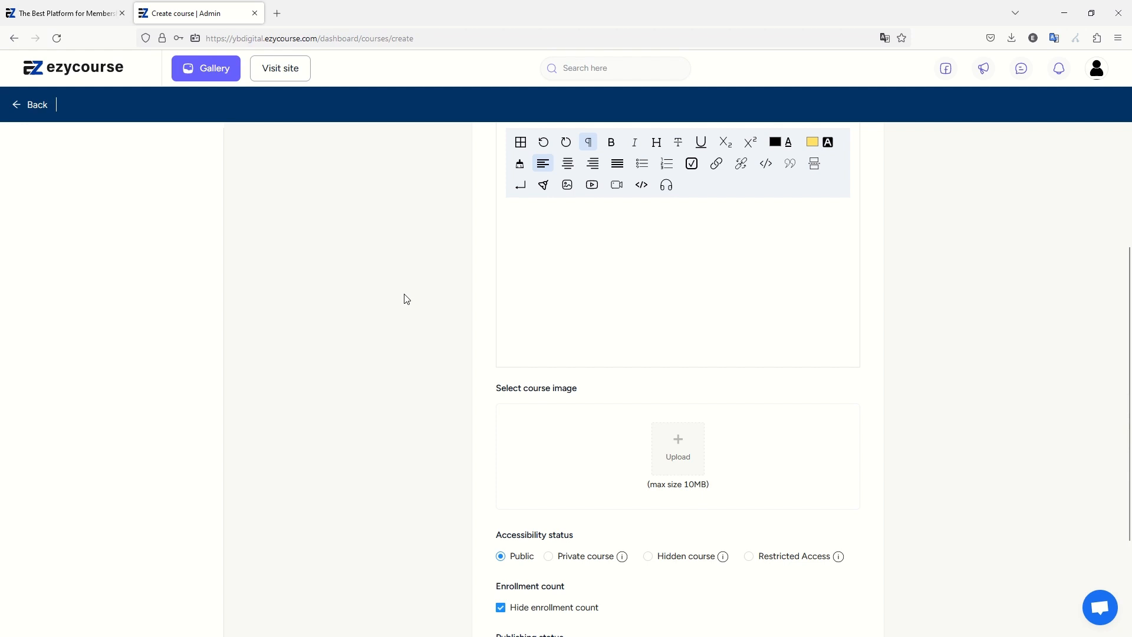
{"action": "scroll", "coordinate": [405, 299], "scroll_direction": "down", "scroll_amount": 1}
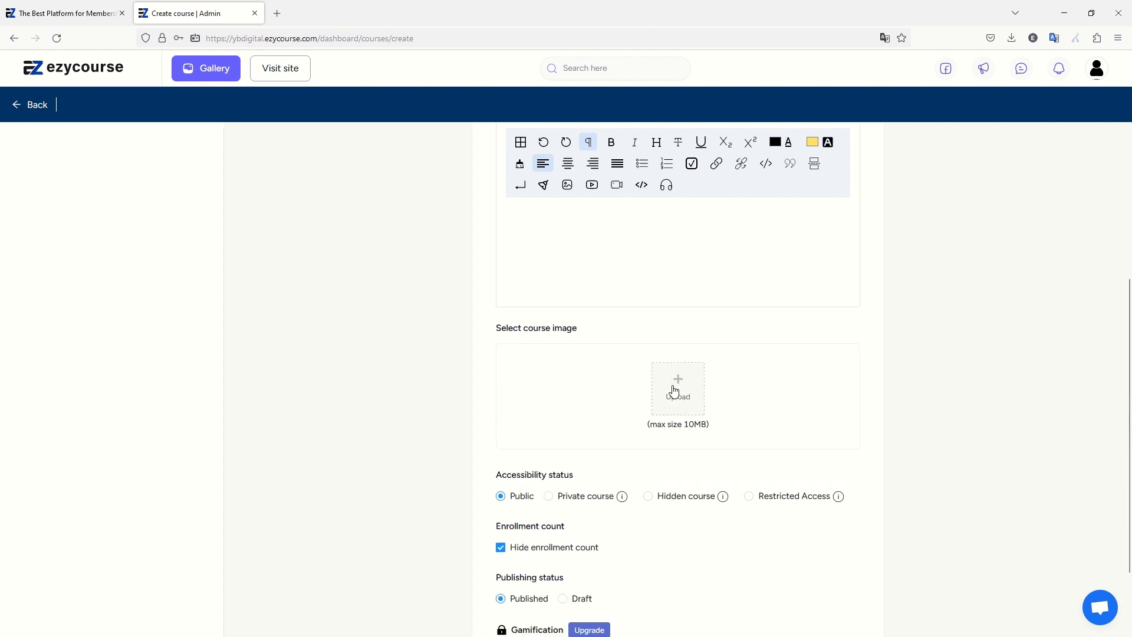
{"action": "left_click", "coordinate": [642, 401]}
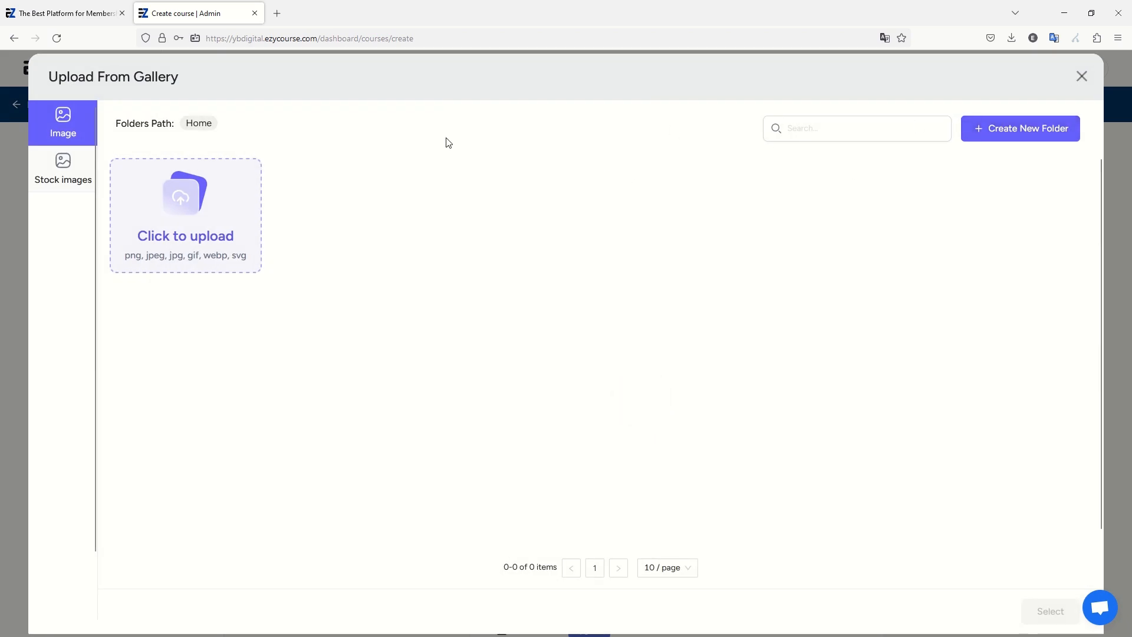
{"action": "key", "text": "alt+Tab"}
{"action": "key", "text": "alt+Tab"}
{"action": "key", "text": "alt+Tab"}
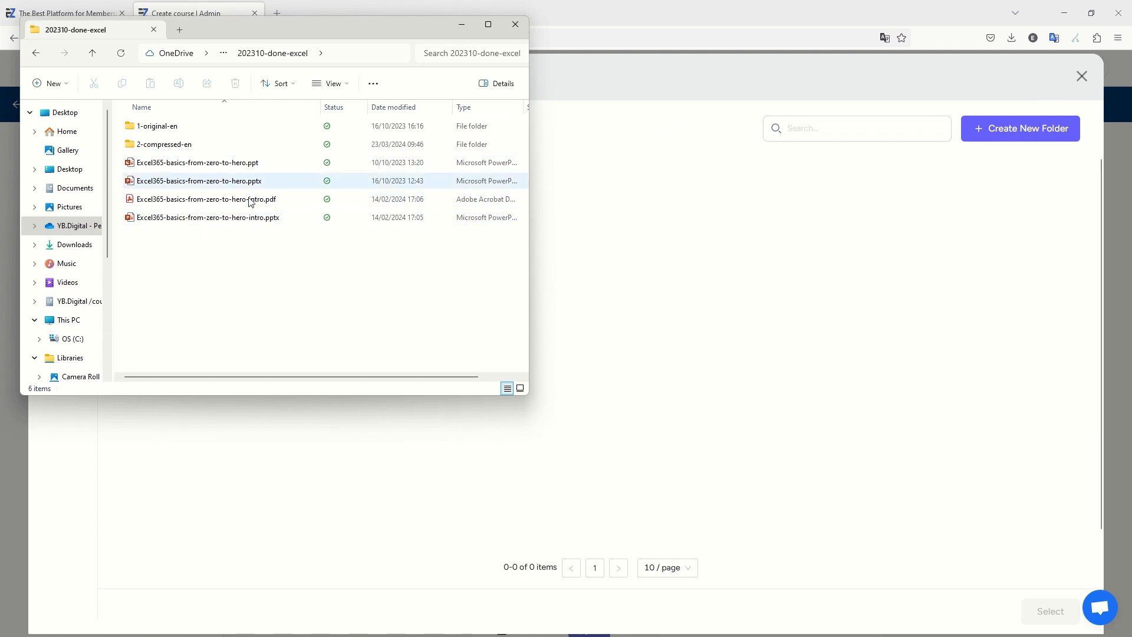
{"action": "left_click", "coordinate": [786, 295]}
{"action": "left_click", "coordinate": [1082, 76]}
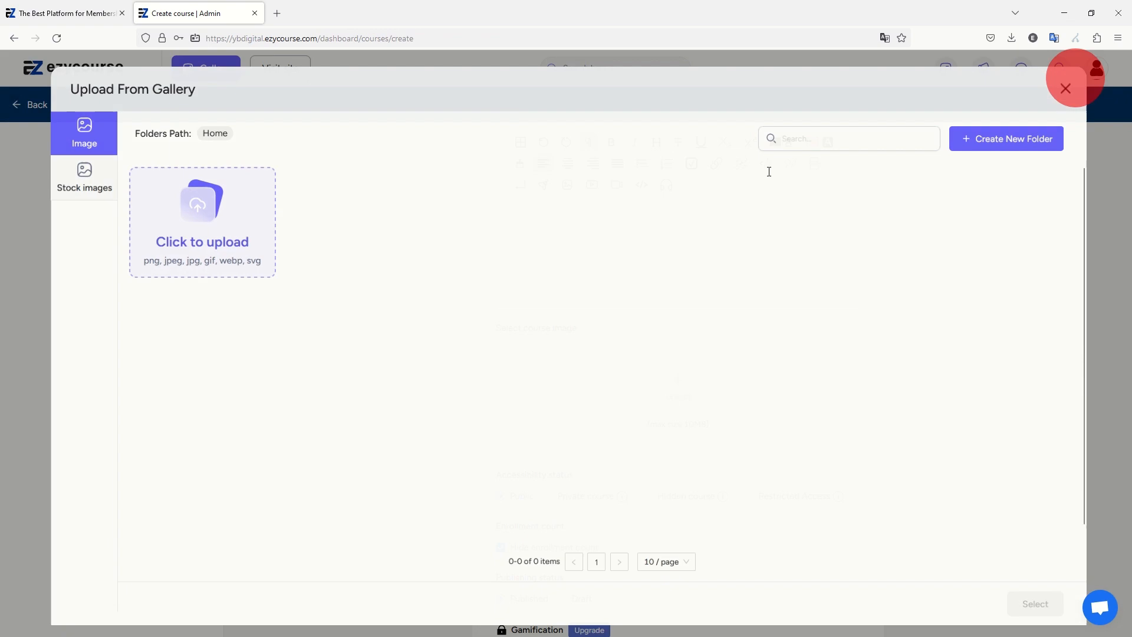
Create the course without an image, keeping the default accessibility, enrollment count and publishing settings.
{"action": "scroll", "coordinate": [695, 235], "scroll_direction": "down", "scroll_amount": 1}
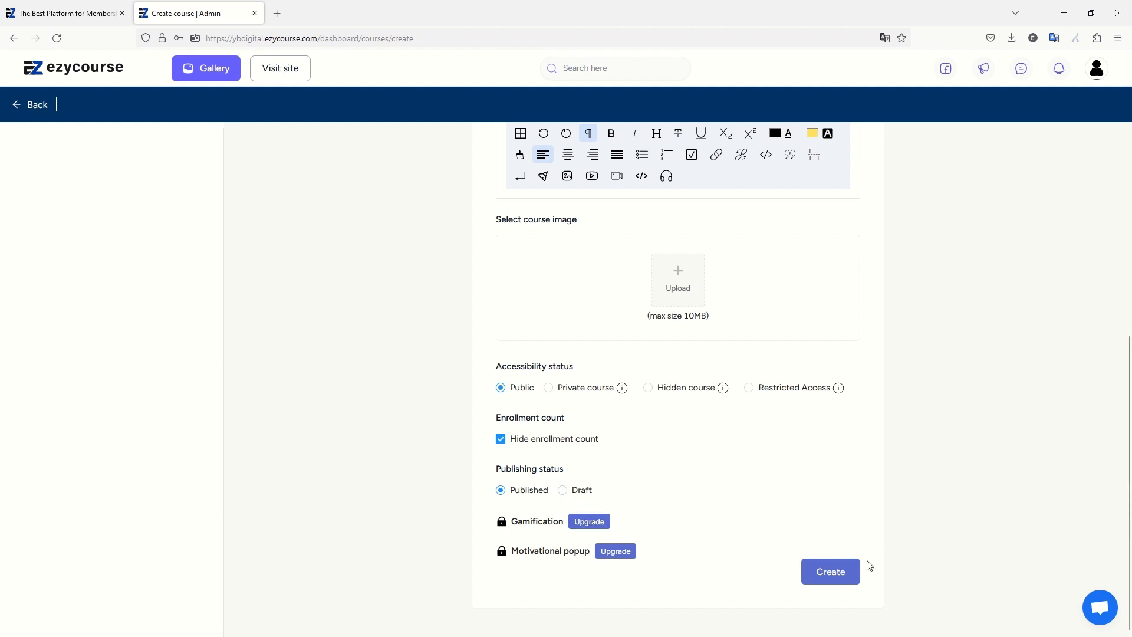
{"action": "left_click", "coordinate": [844, 572]}
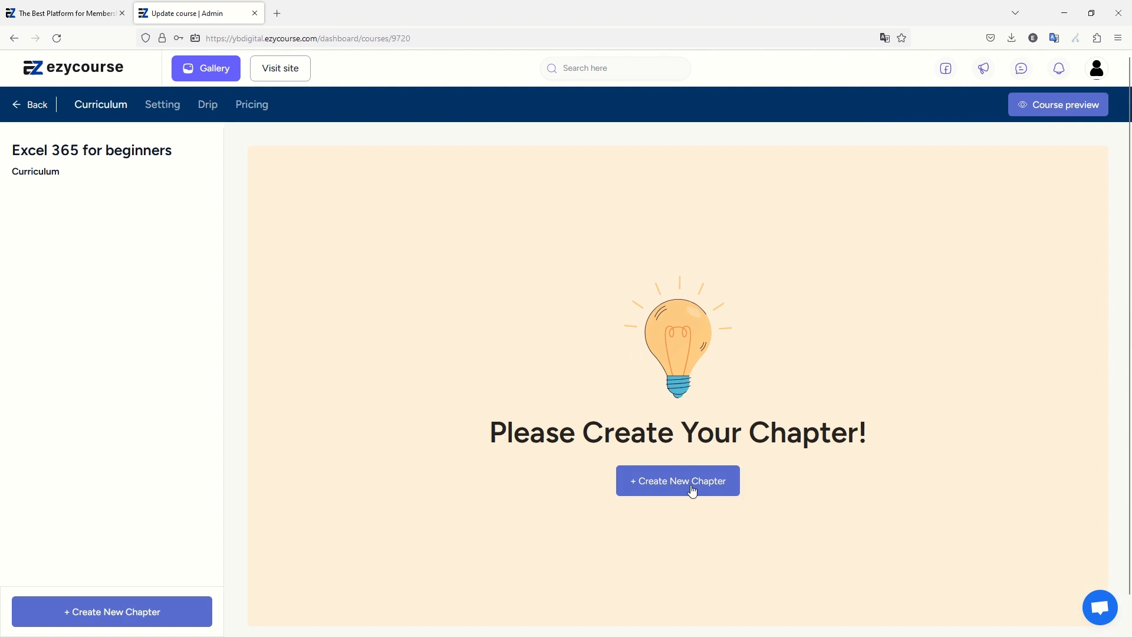
Create a new chapter named "Introduction" with the description "Meet your instructor".
{"action": "left_click", "coordinate": [655, 481]}
{"action": "left_click", "coordinate": [541, 236]}
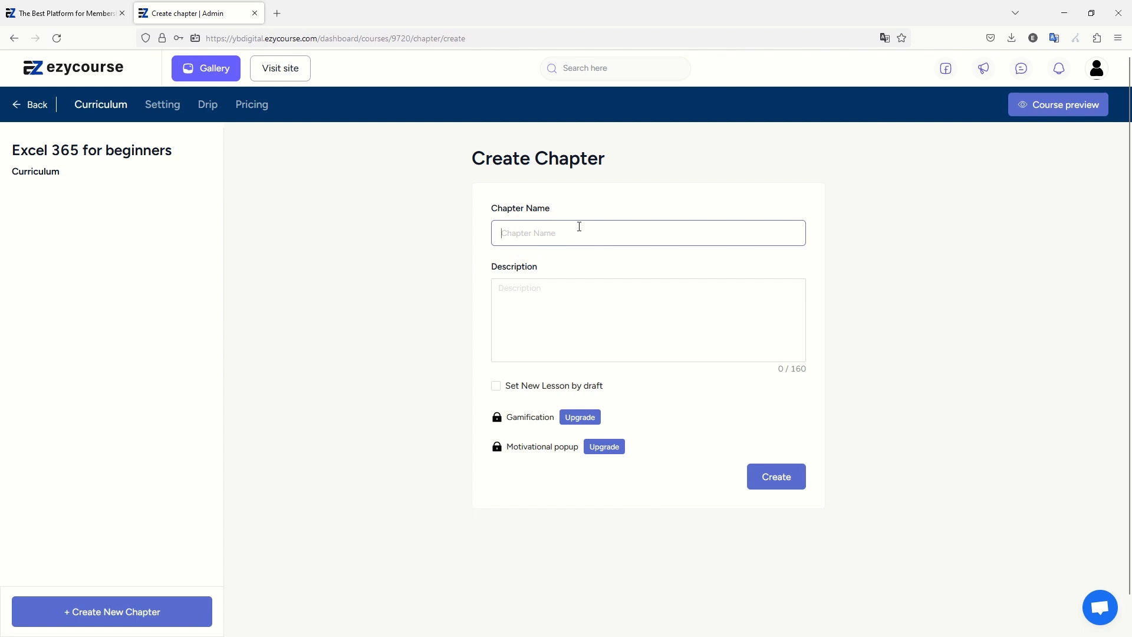
{"action": "type", "text": "Ingr"}
{"action": "key", "text": "BackSpace"}
{"action": "type", "text": "troduction"}
{"action": "key", "text": "Tab"}
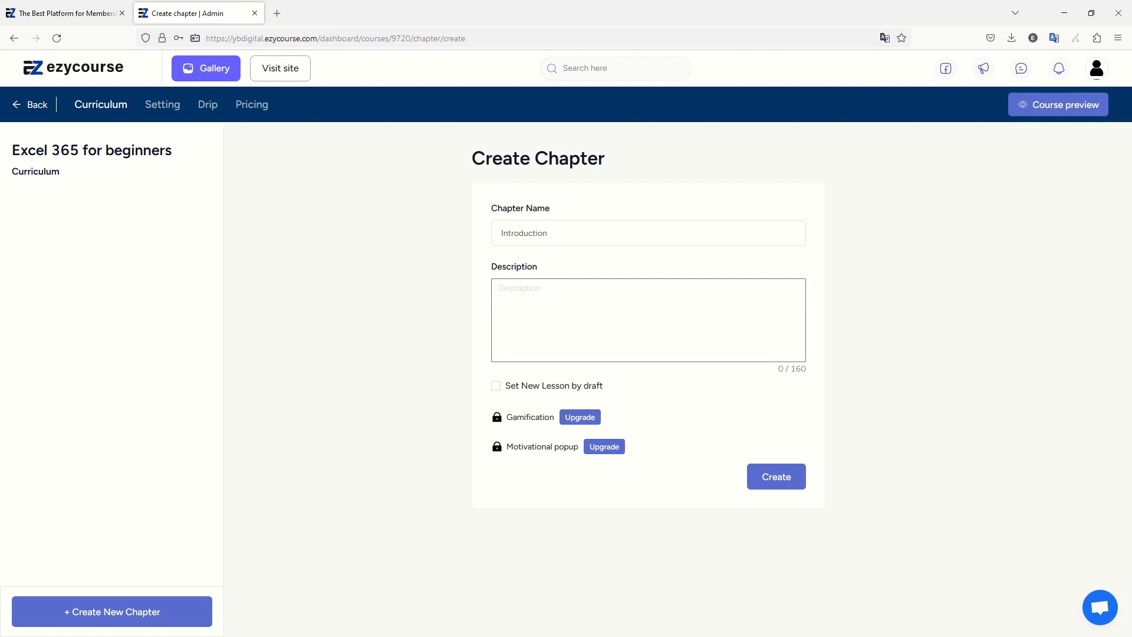
{"action": "type", "text": "Meet your instructor"}
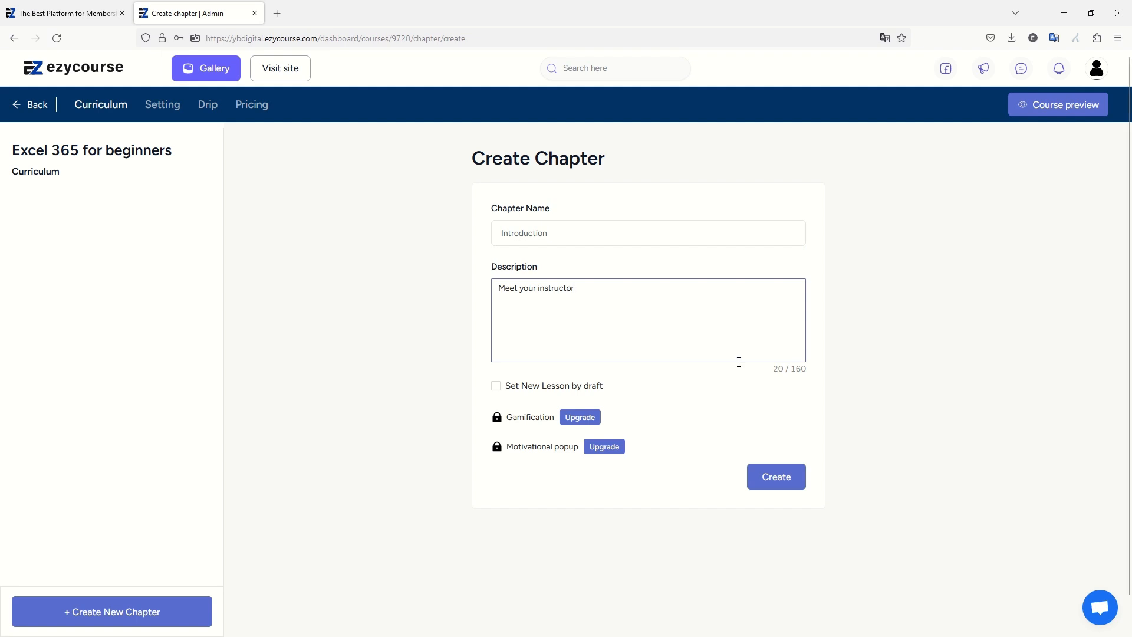
{"action": "left_click", "coordinate": [773, 487]}
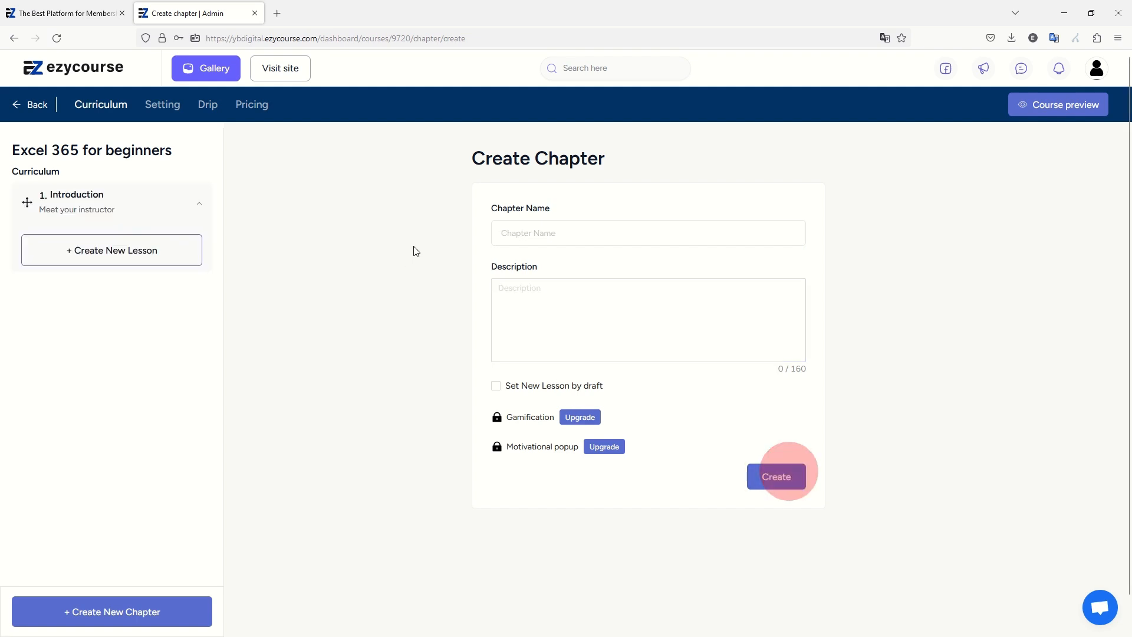
Start a new lesson of type Video in the Introduction chapter.
{"action": "left_click", "coordinate": [140, 253]}
{"action": "left_click", "coordinate": [662, 480]}
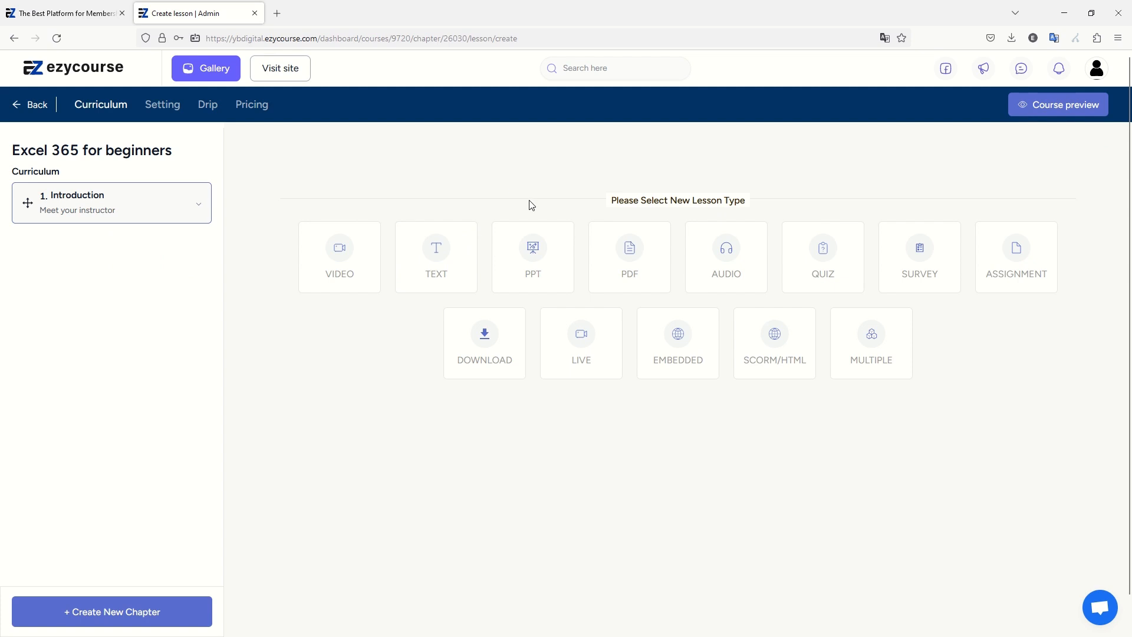
{"action": "left_click", "coordinate": [340, 288]}
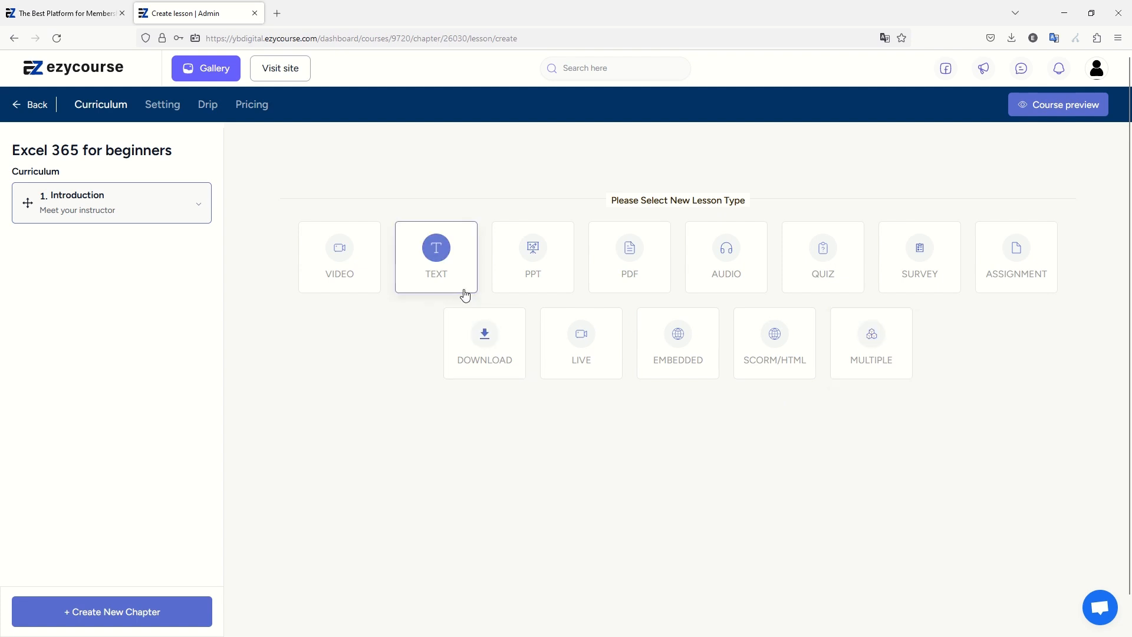
{"action": "left_click", "coordinate": [364, 272]}
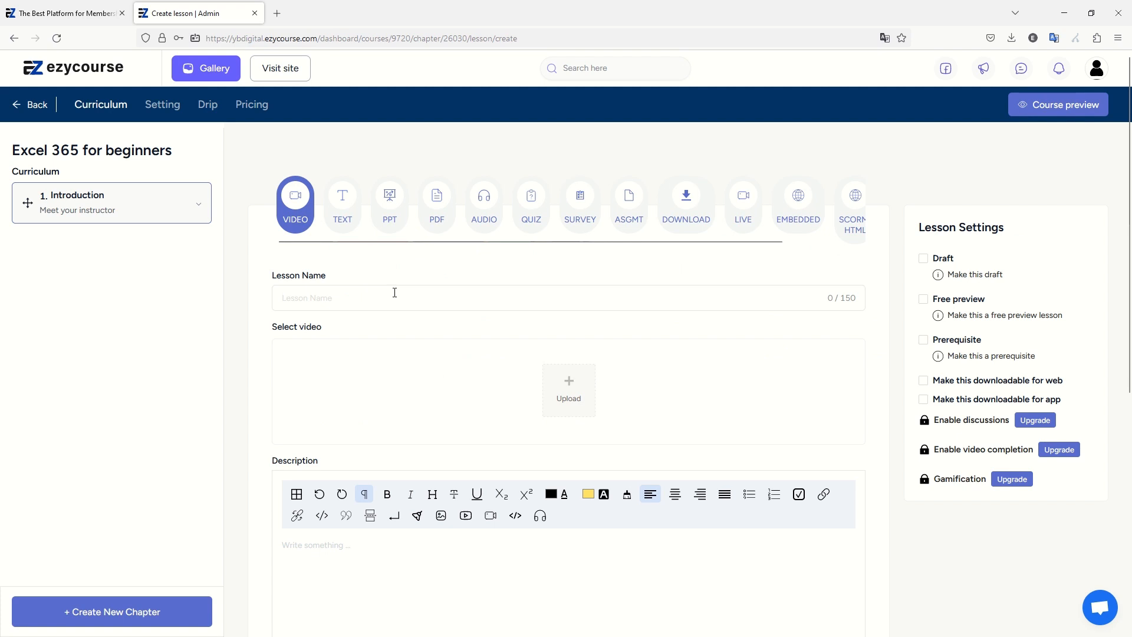
Enter "Introduction" as the name of the video lesson.
{"action": "left_click", "coordinate": [397, 302]}
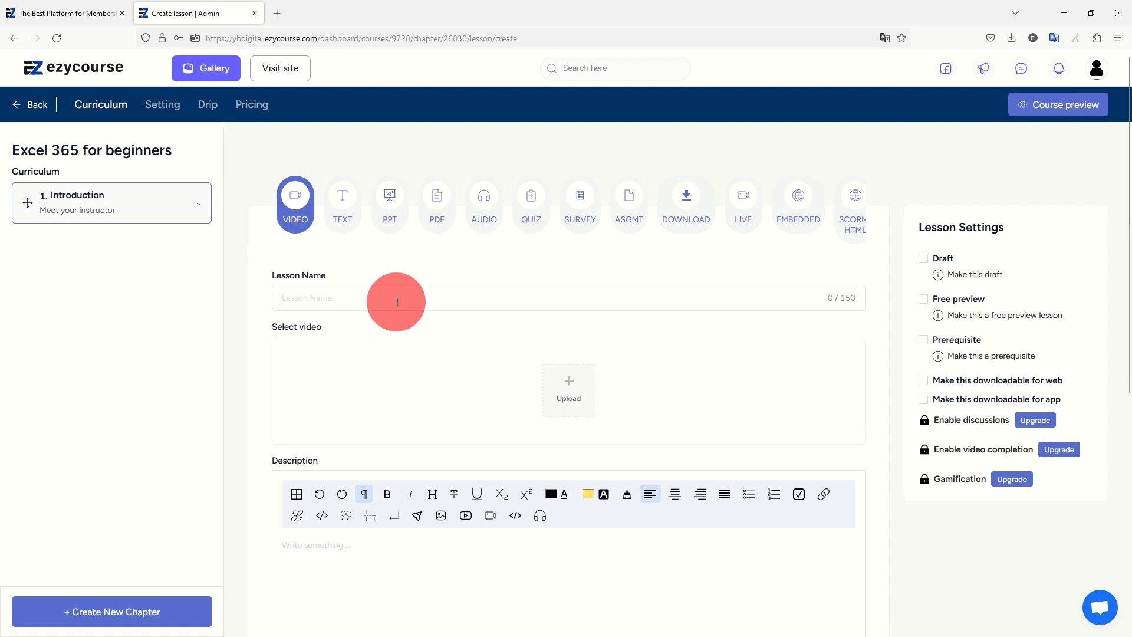
{"action": "type", "text": "Introdcu"}
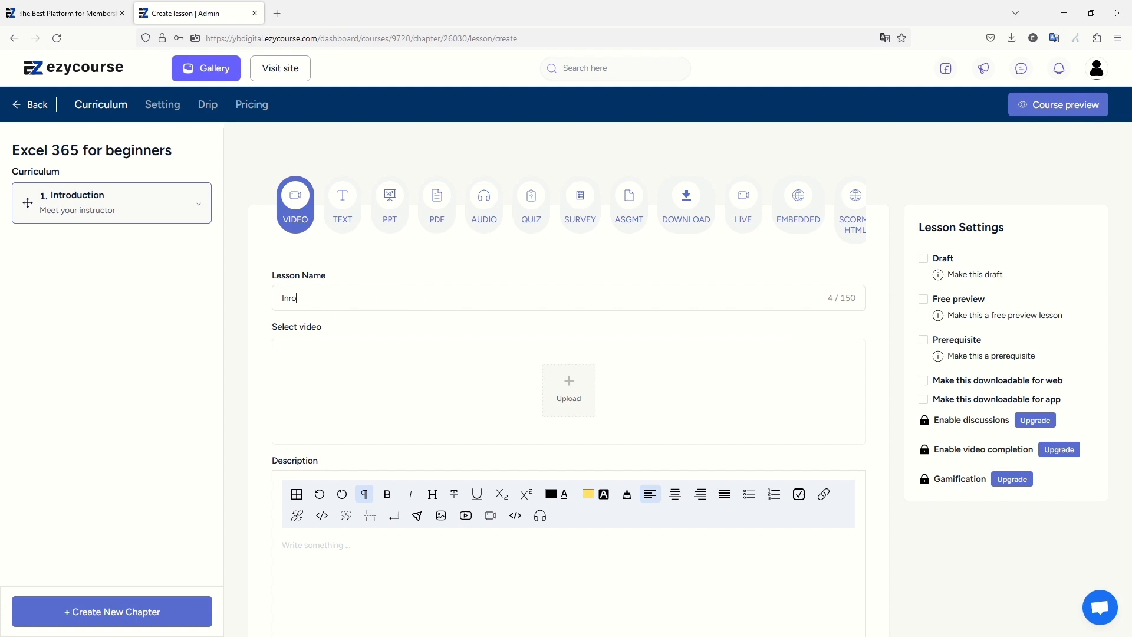
{"action": "key", "text": "BackSpace"}
{"action": "key", "text": "BackSpace"}
{"action": "key", "text": "BackSpace"}
{"action": "type", "text": "duction"}
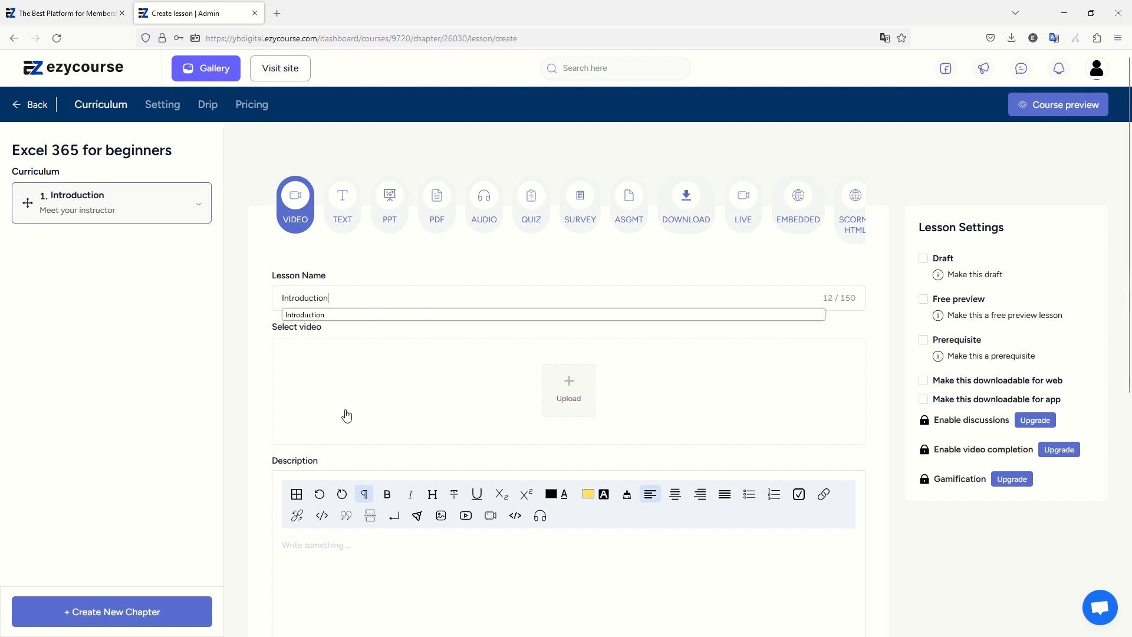
Try to upload 1-introduction.mp4 straight from the 1-original-en folder in File Explorer into the video gallery, and return to the lesson creation page.
{"action": "left_click", "coordinate": [569, 384]}
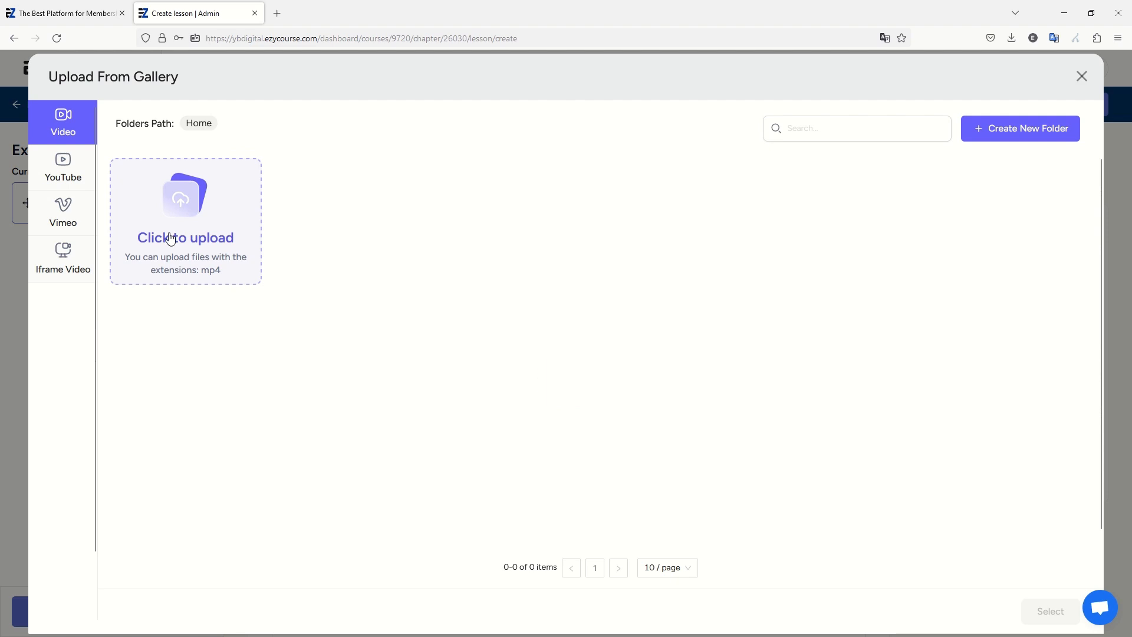
{"action": "left_click", "coordinate": [554, 271]}
{"action": "key", "text": "alt+Tab"}
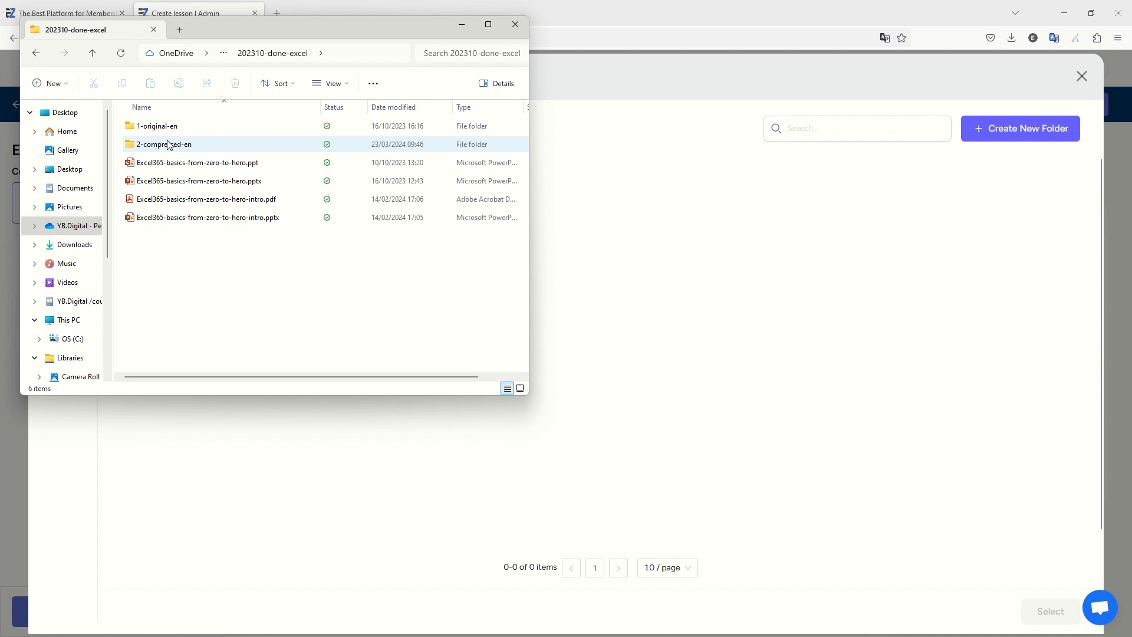
{"action": "left_click", "coordinate": [157, 128]}
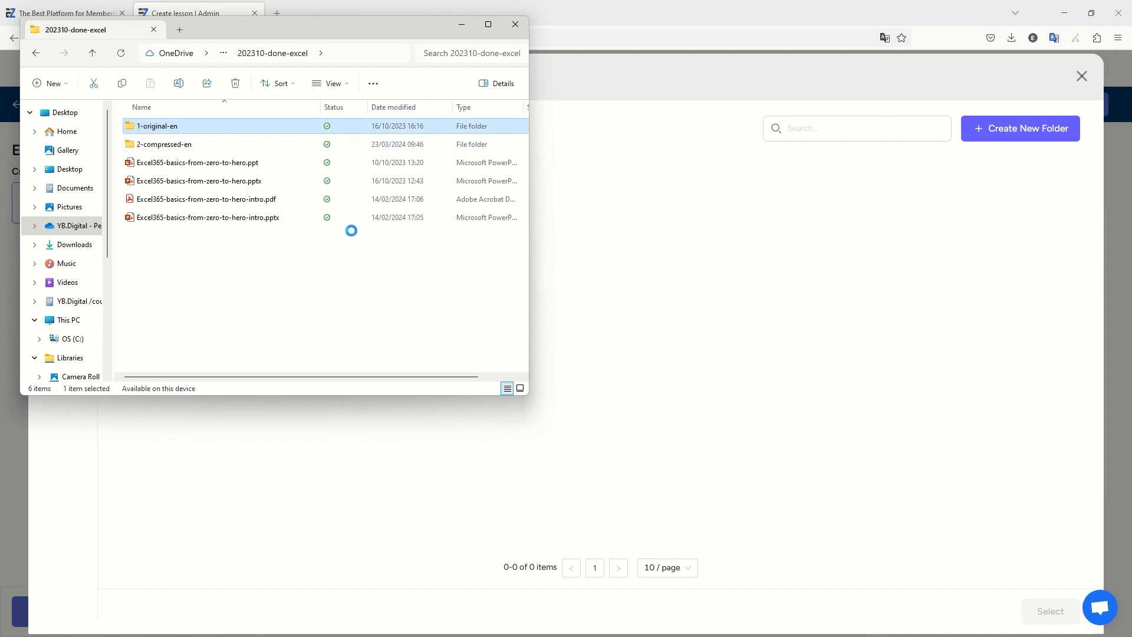
{"action": "key", "text": "Return"}
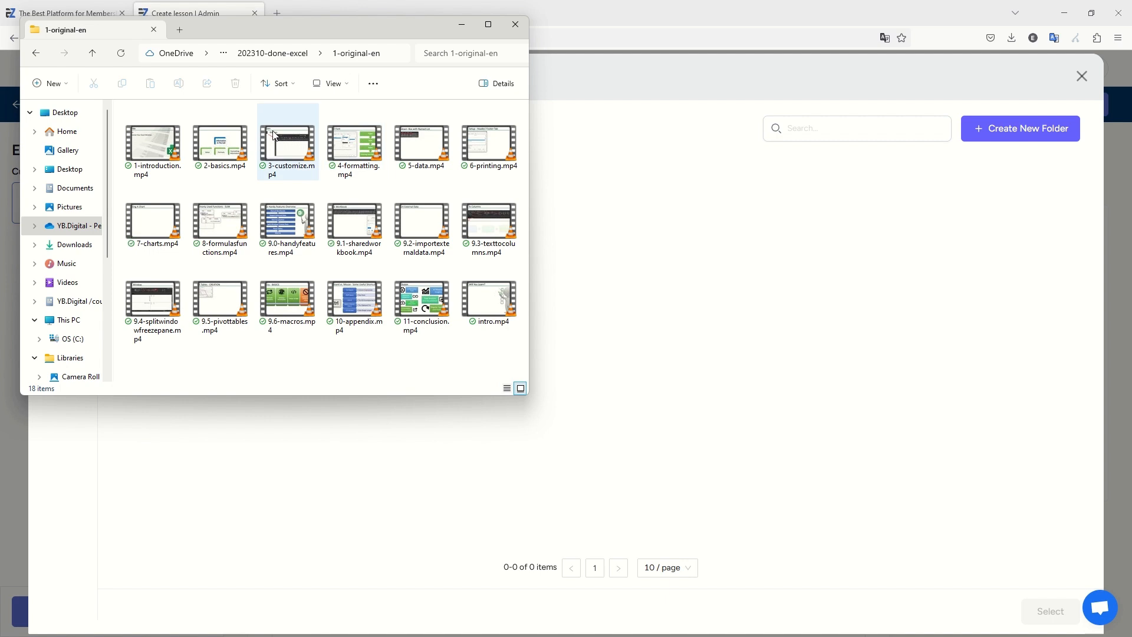
{"action": "left_click", "coordinate": [147, 165]}
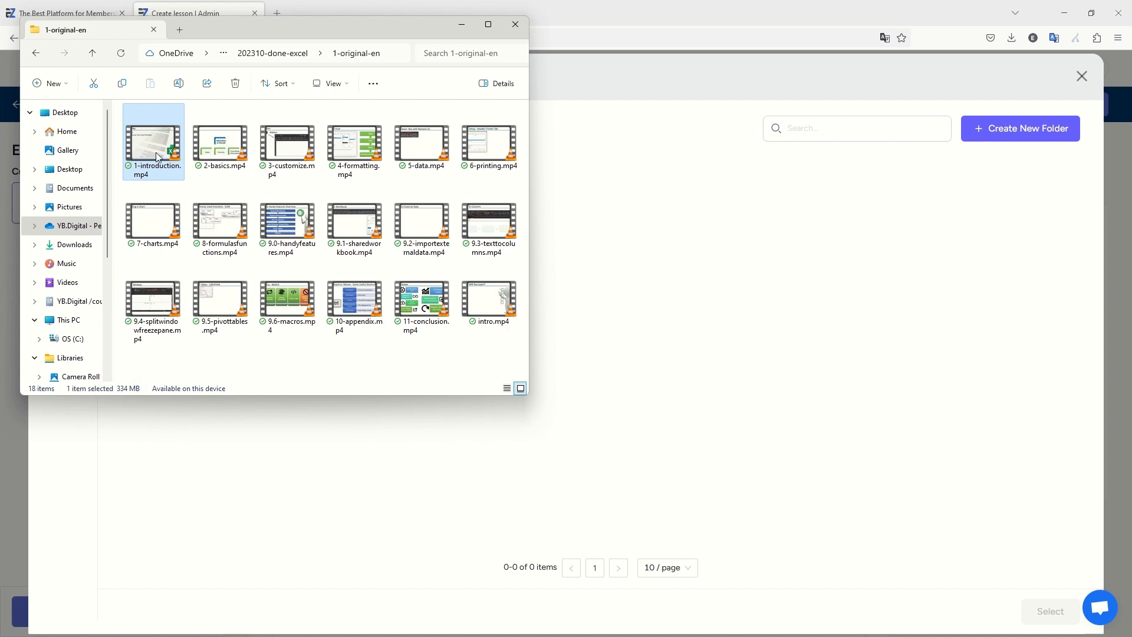
{"action": "left_click_drag", "start_coordinate": [158, 155], "coordinate": [600, 230]}
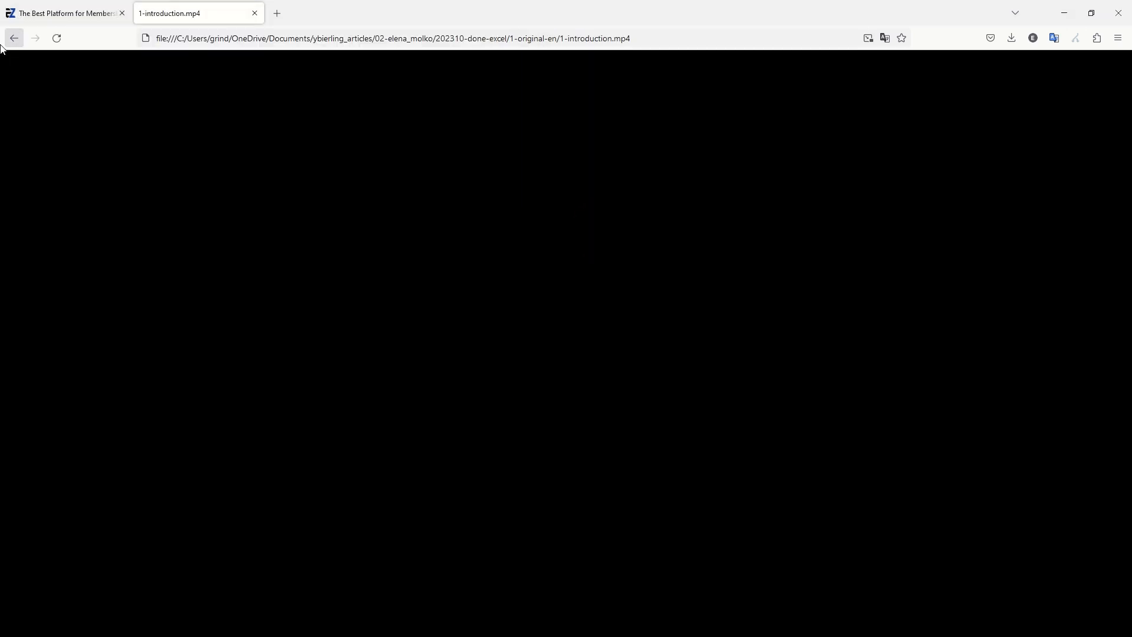
{"action": "left_click", "coordinate": [13, 39]}
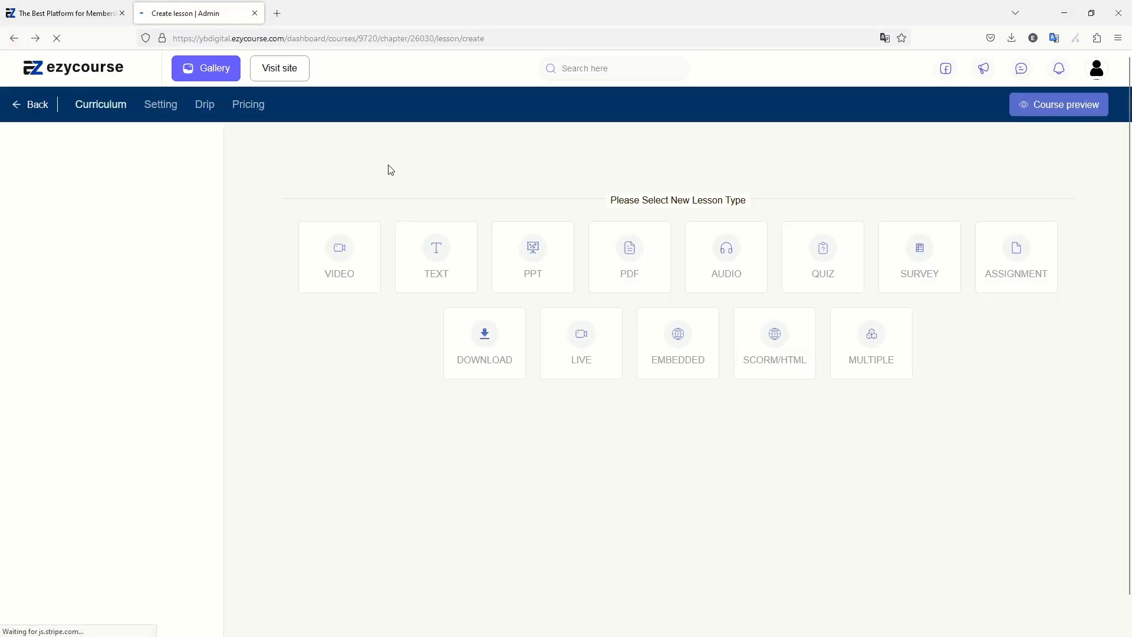
Start the Video lesson again, upload 1-introduction.mp4 from the 1-original-en folder and select it as the lesson's video.
{"action": "left_click", "coordinate": [358, 256]}
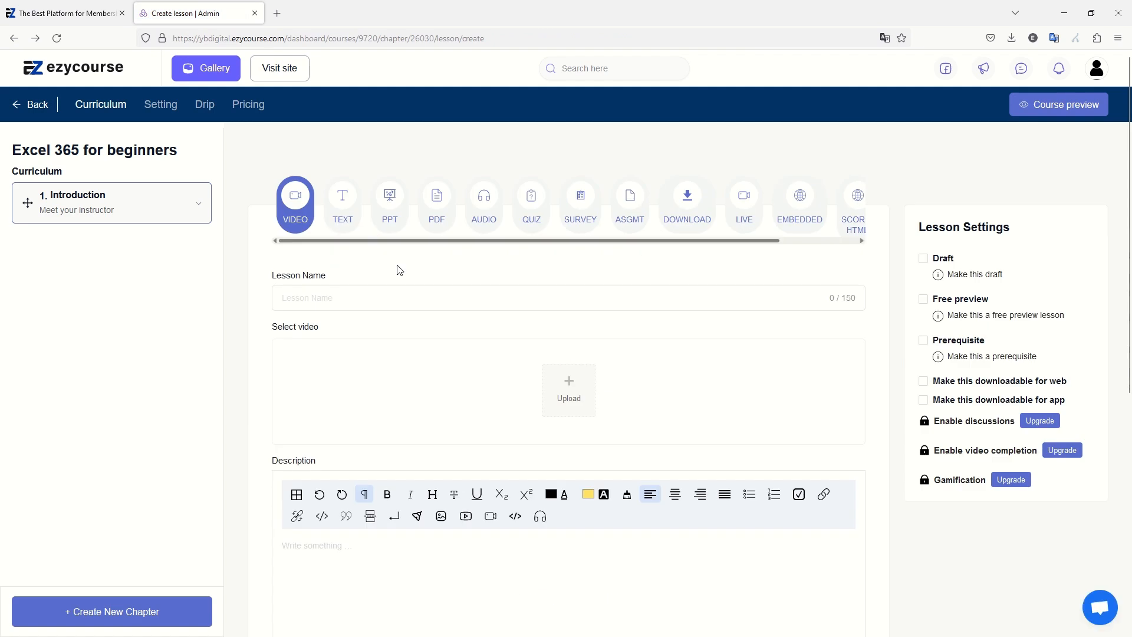
{"action": "left_click", "coordinate": [578, 390]}
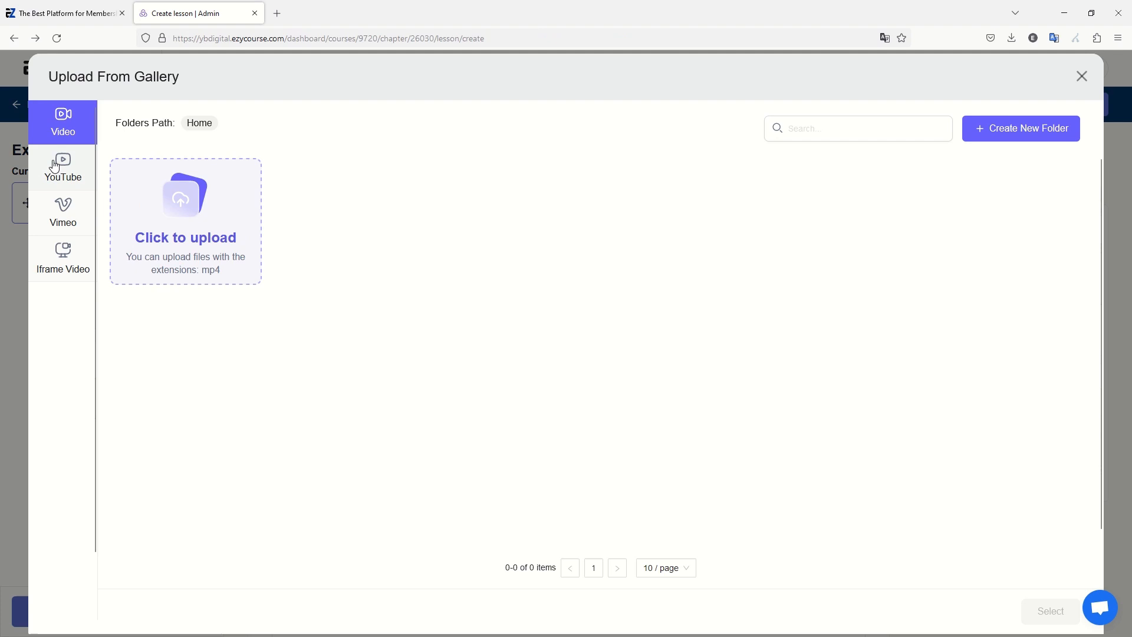
{"action": "left_click", "coordinate": [191, 239]}
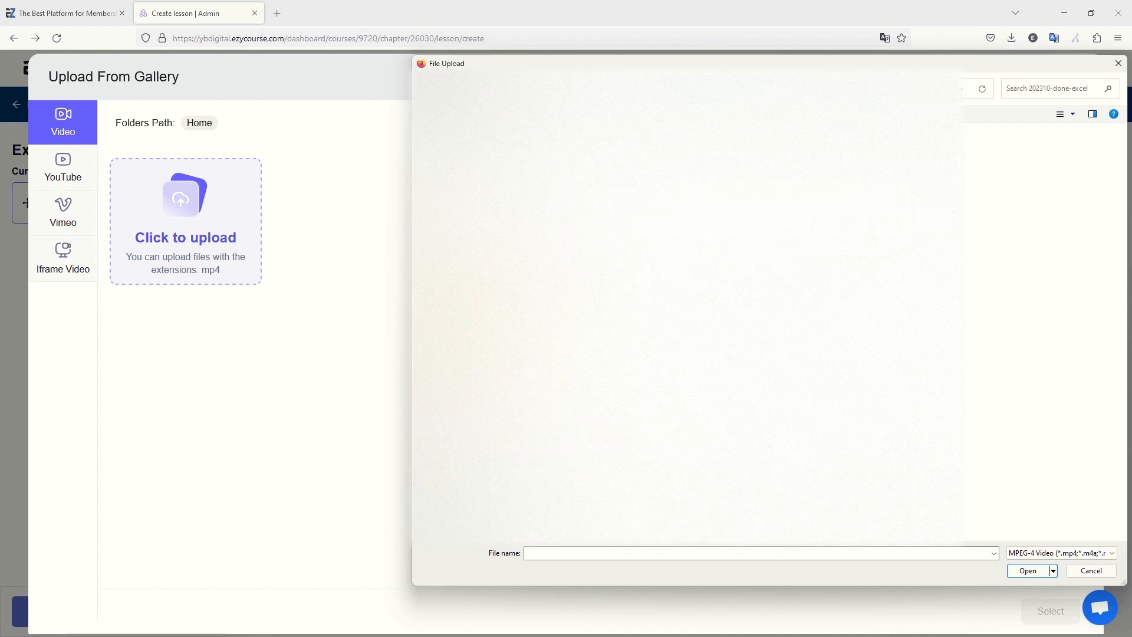
{"action": "double_click", "coordinate": [548, 154]}
{"action": "left_click", "coordinate": [545, 171]}
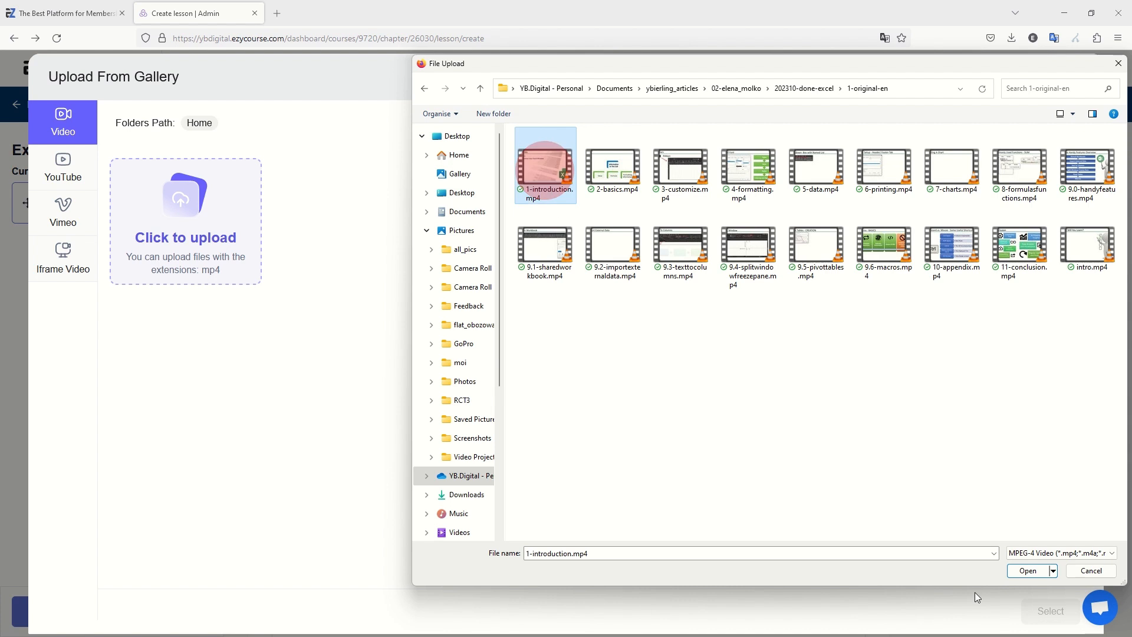
{"action": "left_click", "coordinate": [1024, 571]}
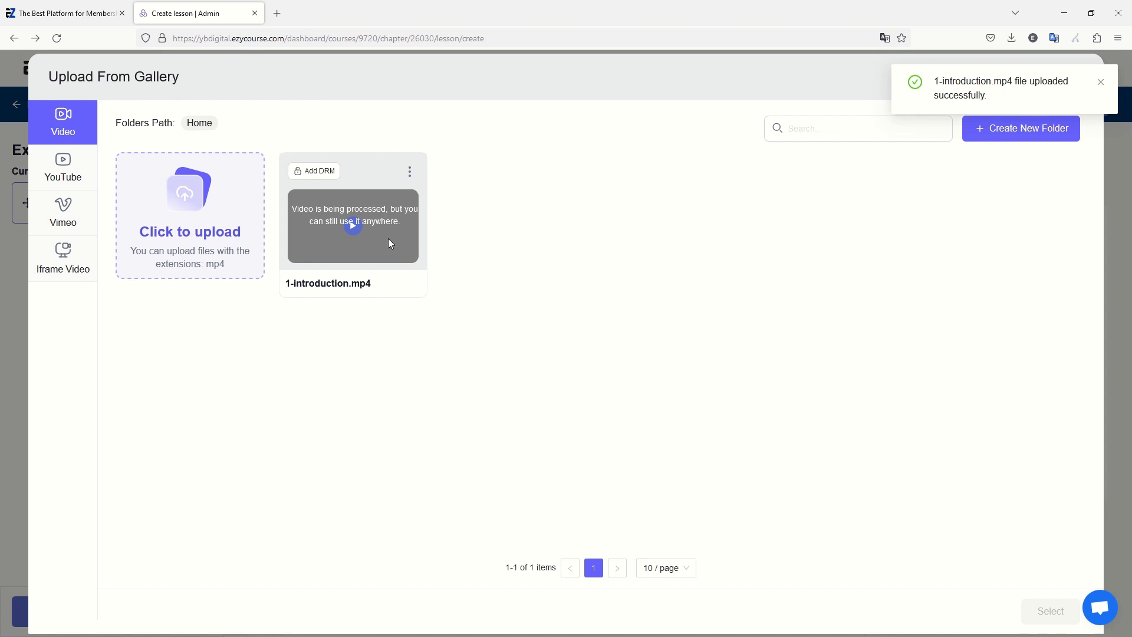
{"action": "left_click", "coordinate": [352, 257]}
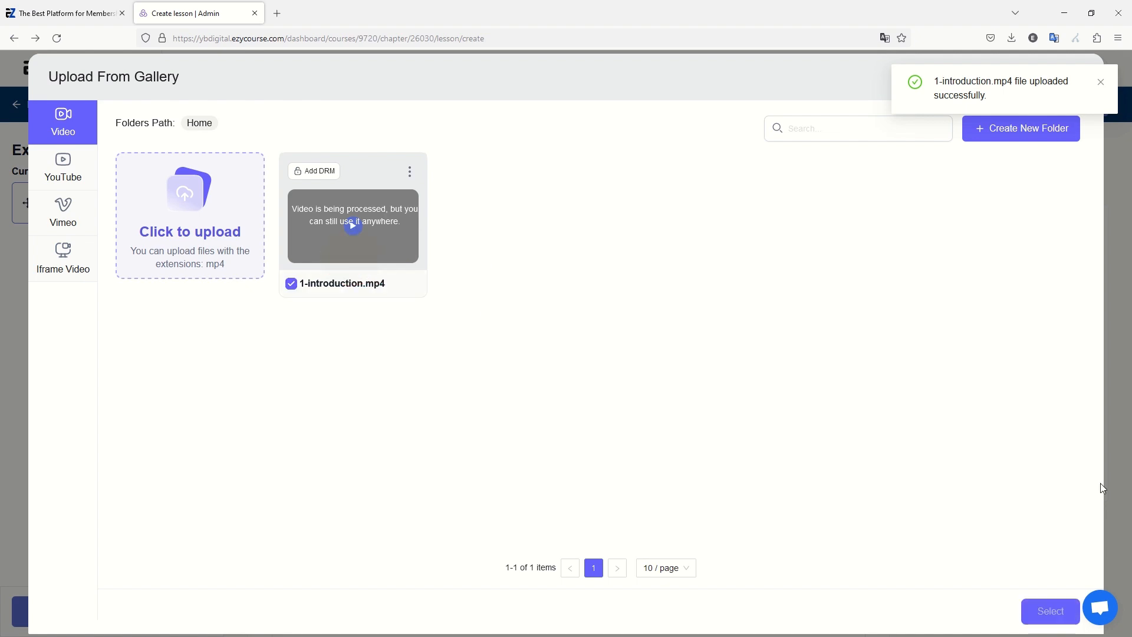
{"action": "left_click", "coordinate": [1053, 618]}
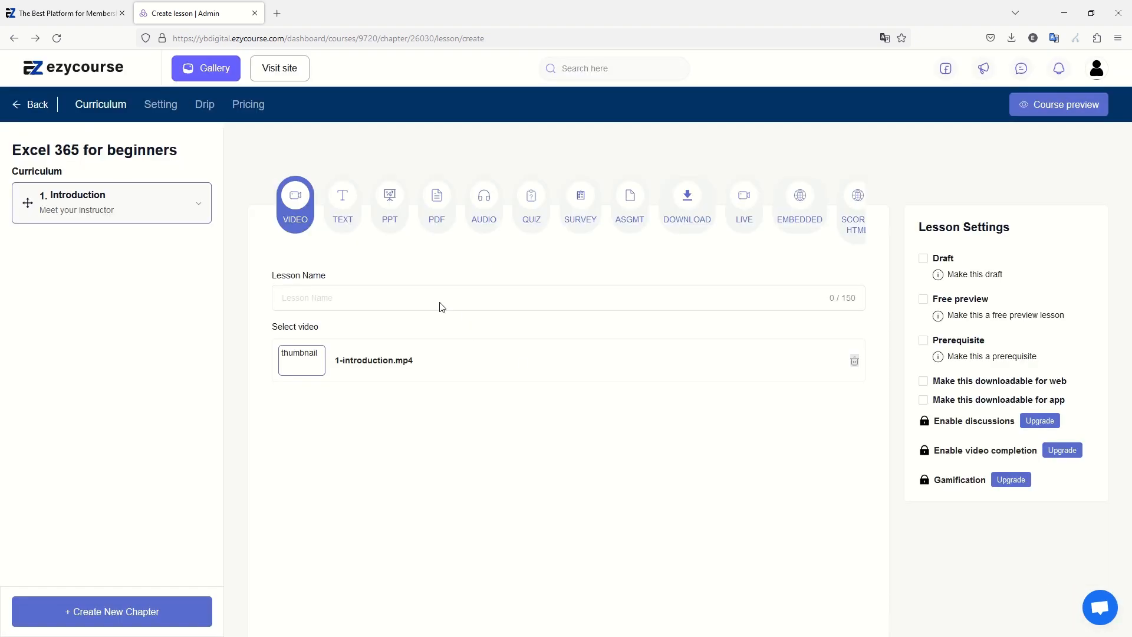
Name the lesson with the uploaded video "Introduction".
{"action": "left_click", "coordinate": [302, 297]}
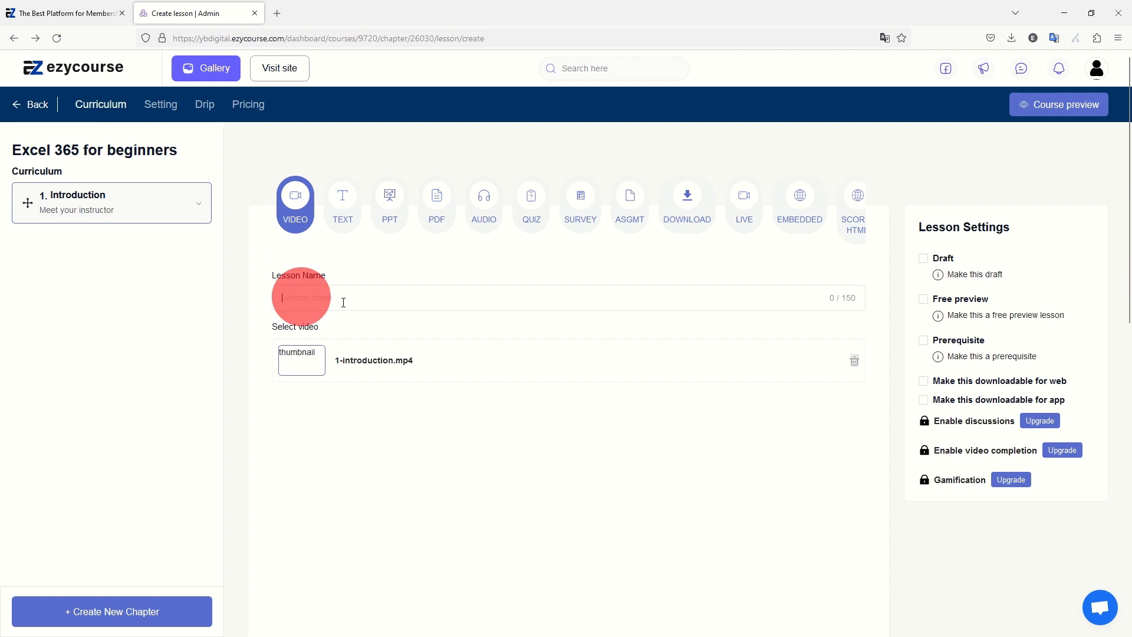
{"action": "type", "text": "Intro"}
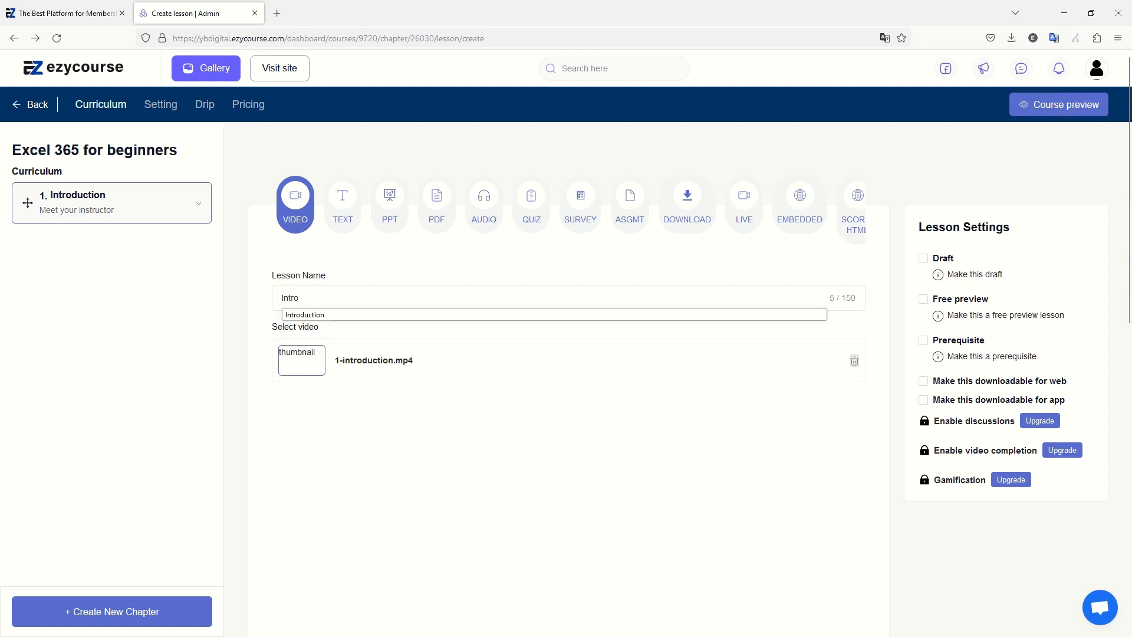
{"action": "type", "text": "duction"}
{"action": "left_click", "coordinate": [400, 435]}
{"action": "left_click", "coordinate": [632, 208]}
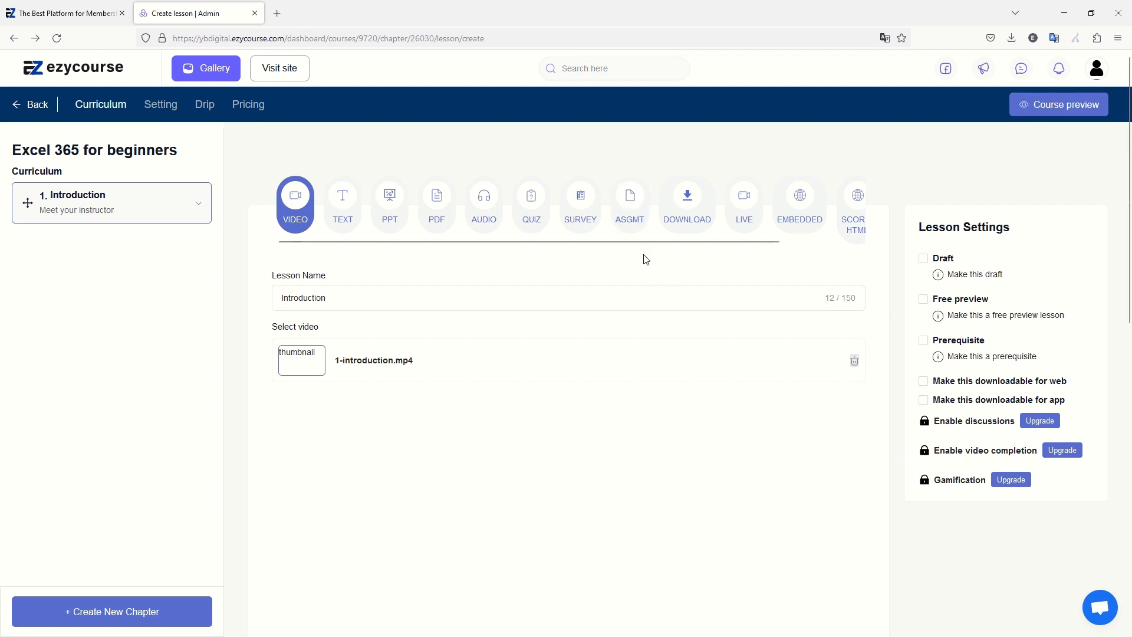
Add the description "This is our video" to the video lesson and create the lesson.
{"action": "scroll", "coordinate": [617, 278], "scroll_direction": "down", "scroll_amount": 1}
{"action": "scroll", "coordinate": [618, 277], "scroll_direction": "down", "scroll_amount": 10}
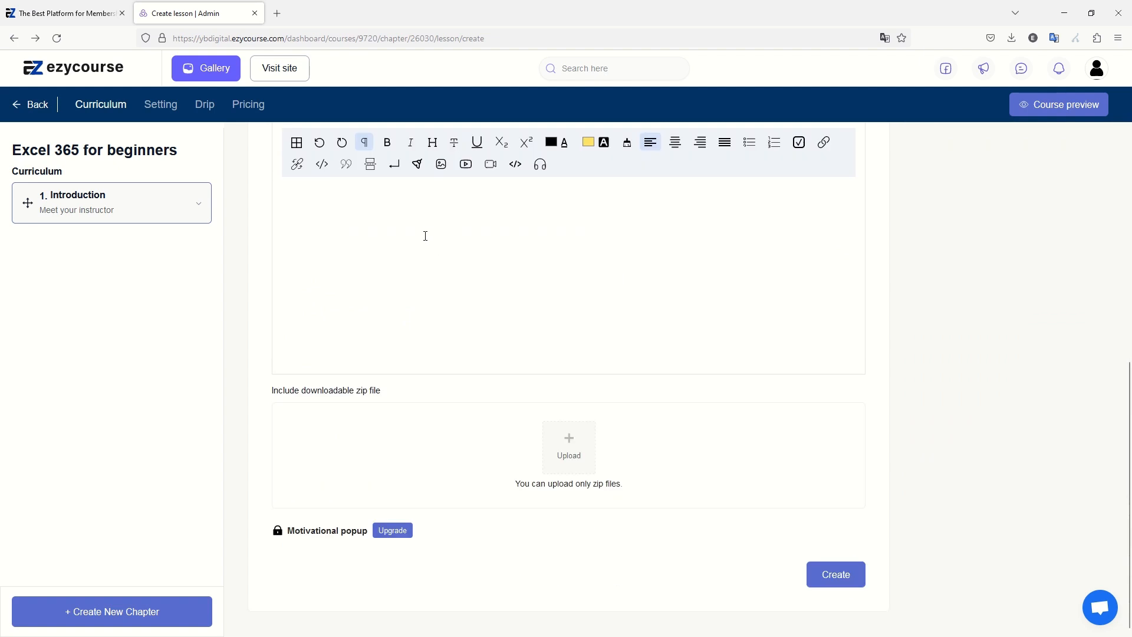
{"action": "left_click", "coordinate": [381, 244]}
{"action": "scroll", "coordinate": [417, 301], "scroll_direction": "up", "scroll_amount": 2}
{"action": "type", "text": "T"}
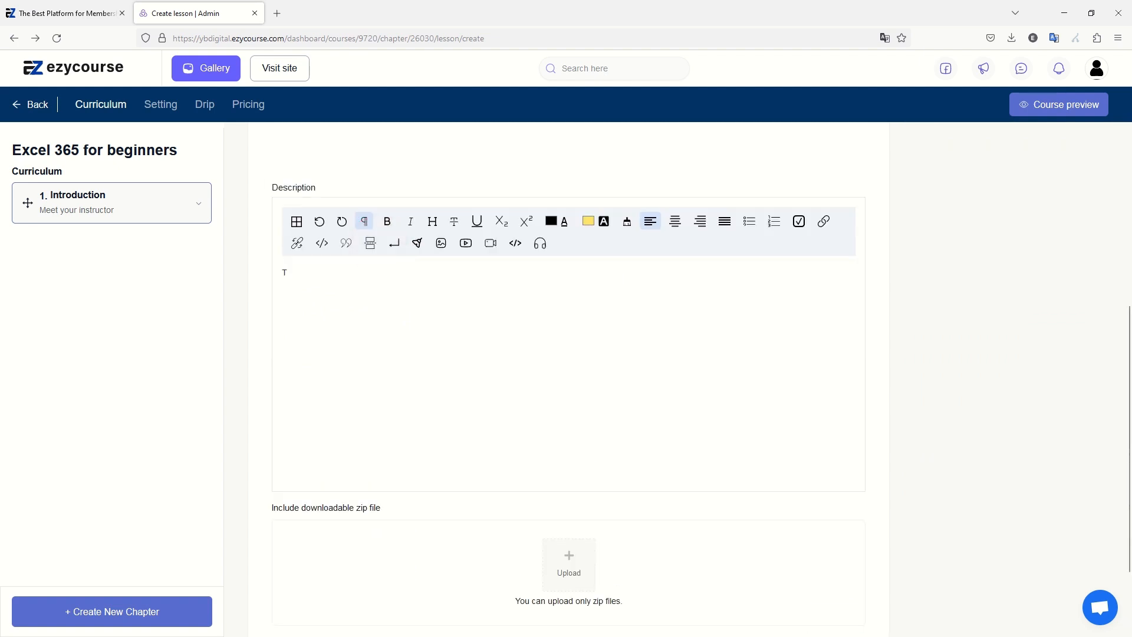
{"action": "type", "text": "his is you"}
{"action": "key", "text": "BackSpace"}
{"action": "key", "text": "BackSpace"}
{"action": "key", "text": "BackSpace"}
{"action": "type", "text": "our video"}
{"action": "scroll", "coordinate": [404, 329], "scroll_direction": "down", "scroll_amount": 2}
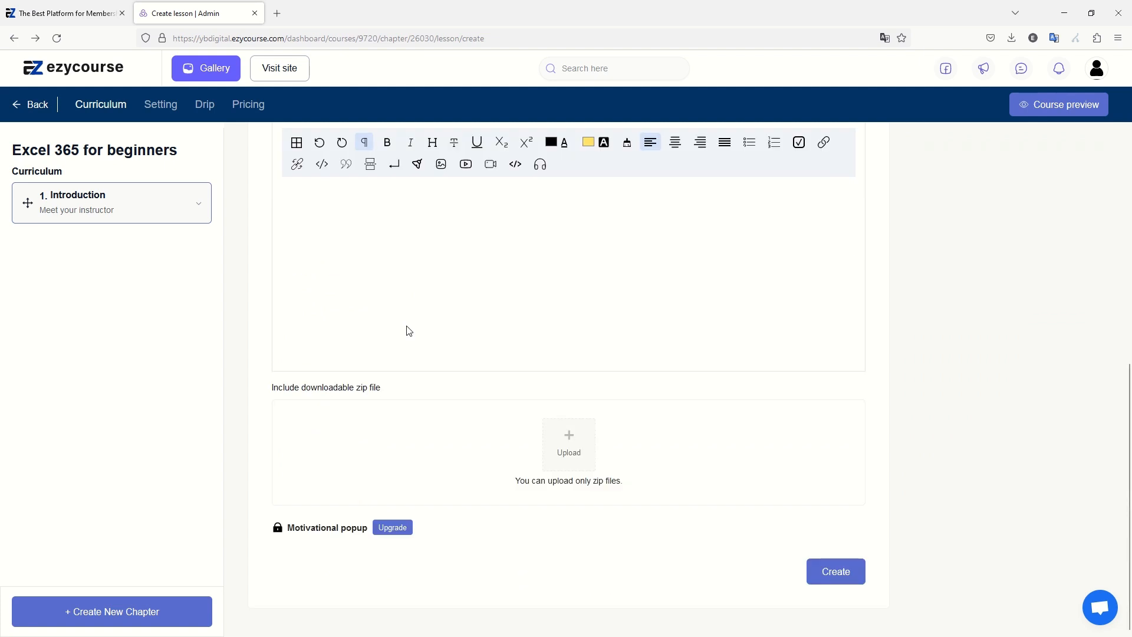
{"action": "left_click", "coordinate": [836, 571]}
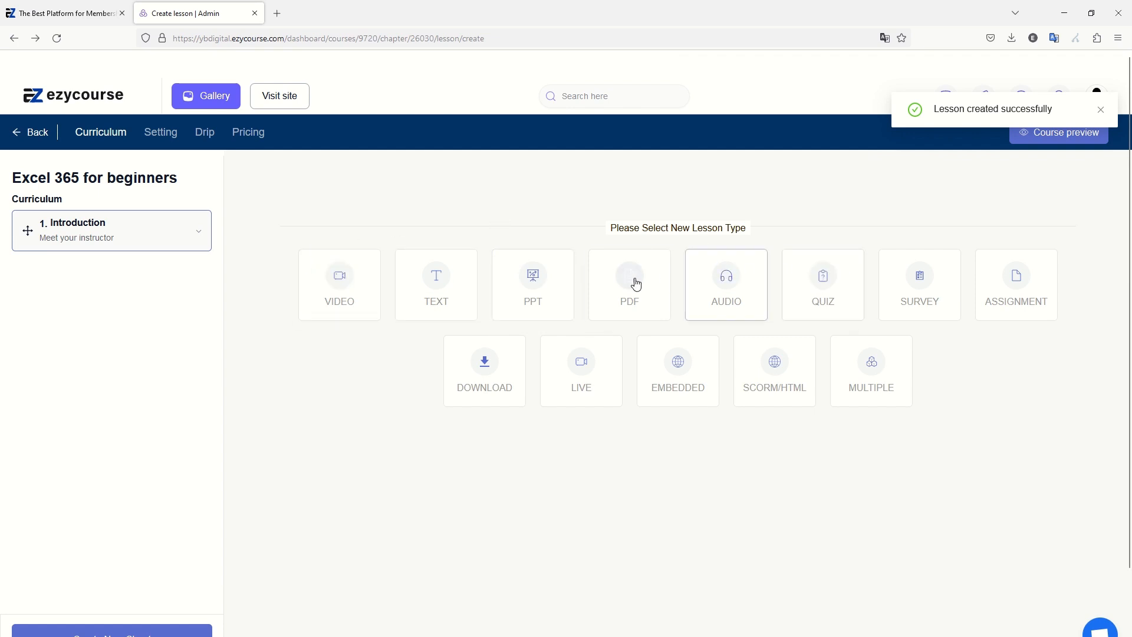
Start a new Quiz lesson in the Introduction chapter and name it "Lesson assessment".
{"action": "left_click", "coordinate": [820, 274]}
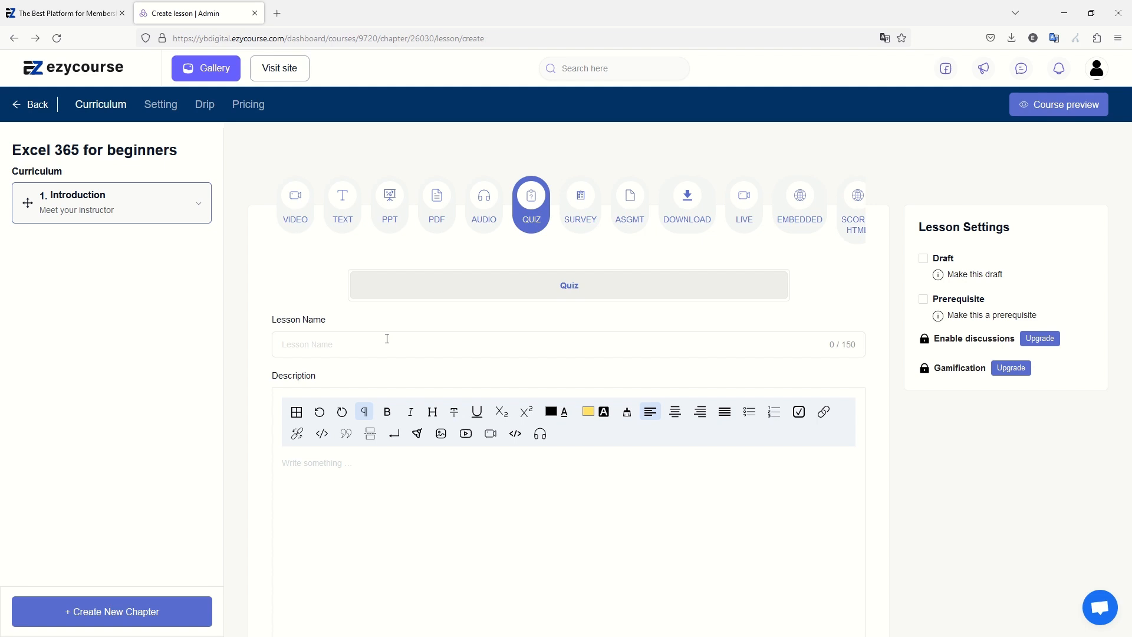
{"action": "scroll", "coordinate": [387, 338], "scroll_direction": "down", "scroll_amount": 3}
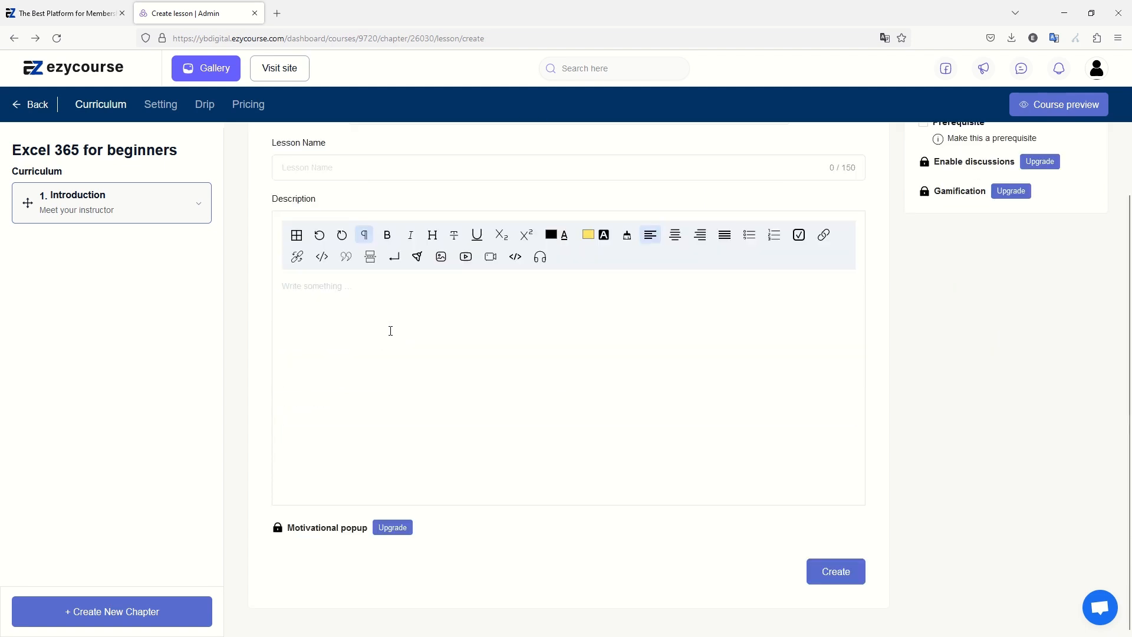
{"action": "scroll", "coordinate": [398, 339], "scroll_direction": "up", "scroll_amount": 3}
{"action": "scroll", "coordinate": [404, 342], "scroll_direction": "down", "scroll_amount": 3}
{"action": "scroll", "coordinate": [402, 339], "scroll_direction": "up", "scroll_amount": 1}
{"action": "left_click", "coordinate": [383, 230]}
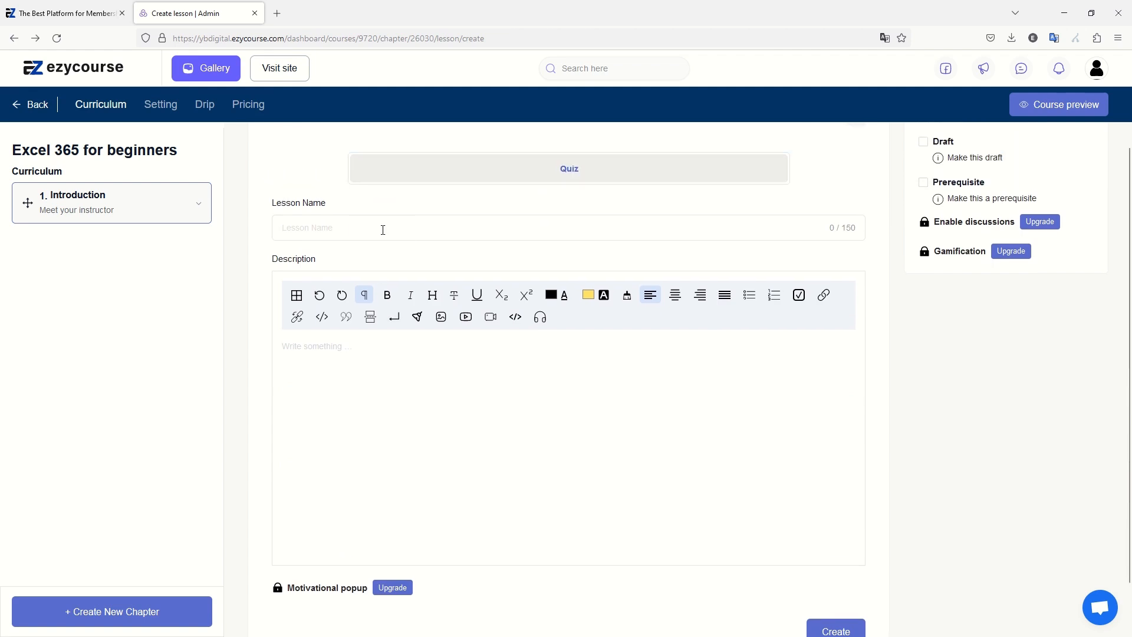
{"action": "type", "text": "Lesson as"}
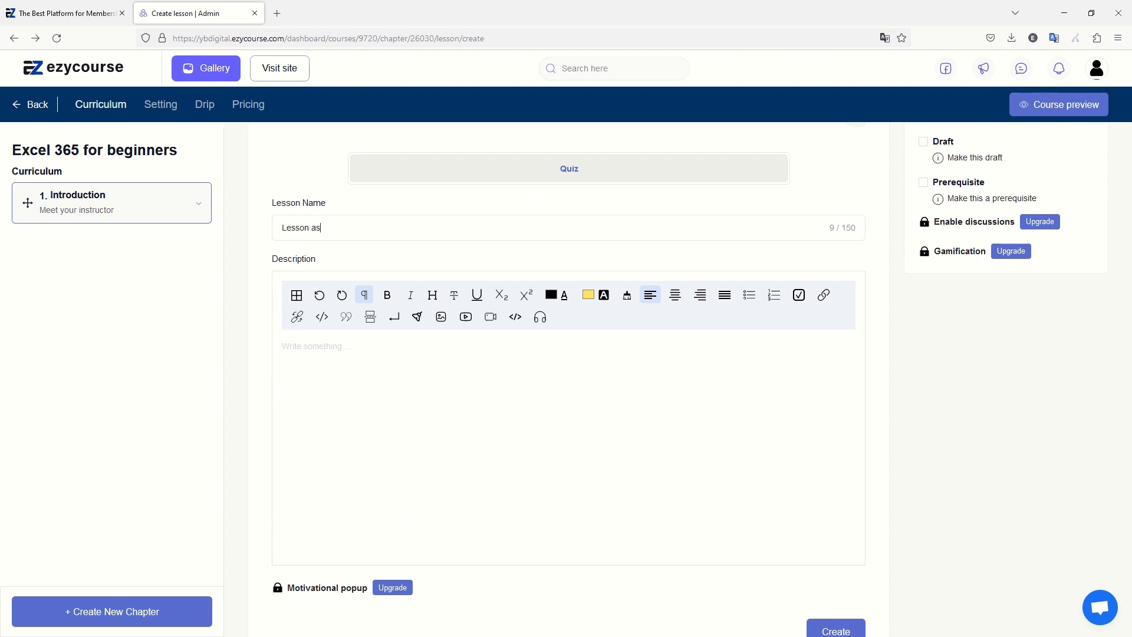
{"action": "type", "text": "sessment"}
Enter "Test your knowledge" as the quiz's description and create the quiz lesson.
{"action": "left_click", "coordinate": [353, 352]}
{"action": "type", "text": "Tes"}
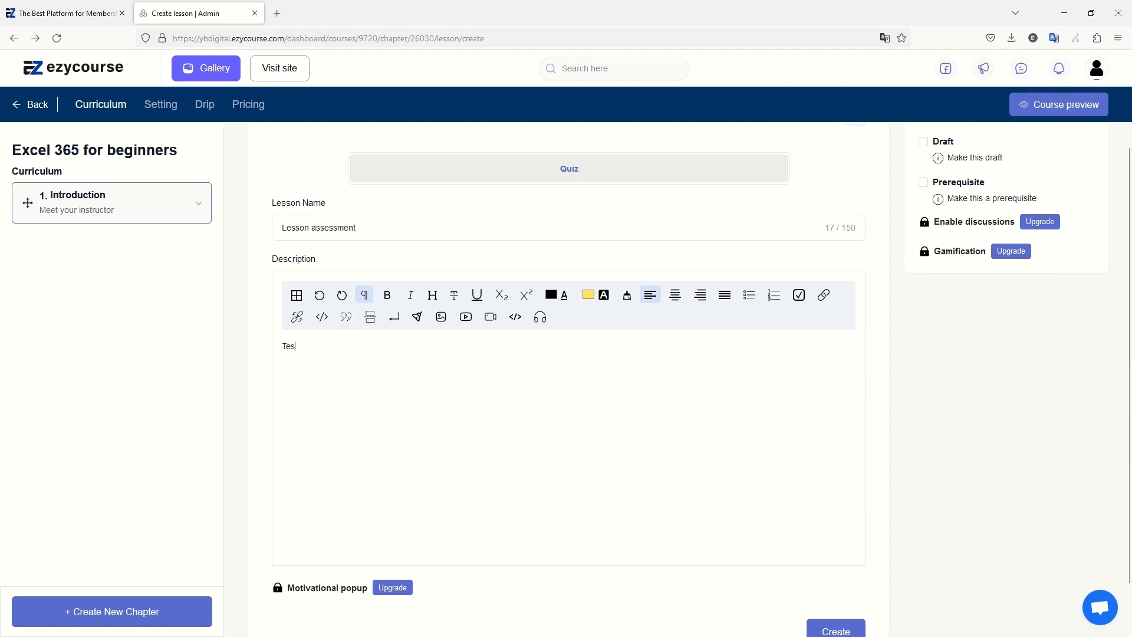
{"action": "type", "text": "t your kn o"}
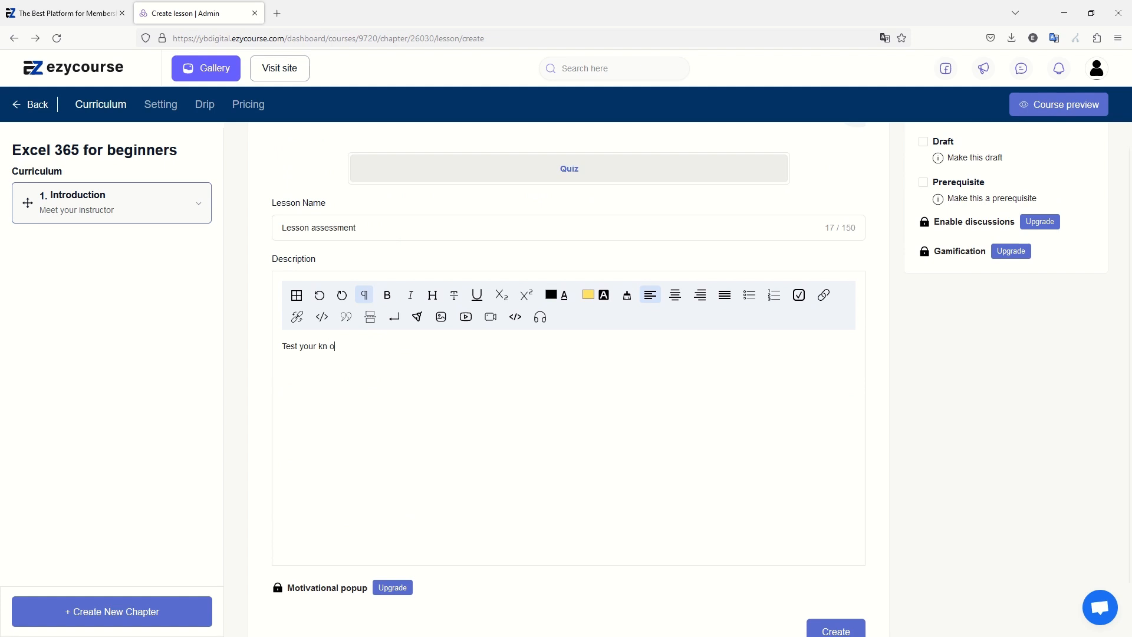
{"action": "type", "text": "w"}
{"action": "key", "text": "BackSpace"}
{"action": "key", "text": "BackSpace"}
{"action": "key", "text": "BackSpace"}
{"action": "type", "text": "onwle"}
{"action": "key", "text": "BackSpace"}
{"action": "key", "text": "BackSpace"}
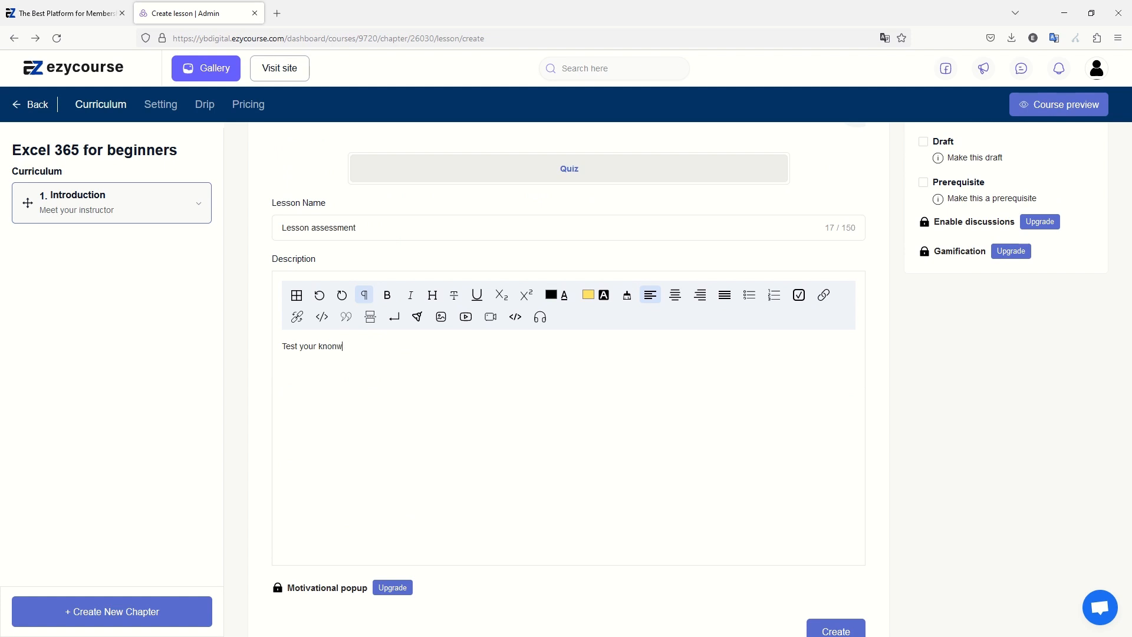
{"action": "key", "text": "BackSpace"}
{"action": "key", "text": "BackSpace"}
{"action": "type", "text": "wleg"}
{"action": "key", "text": "BackSpace"}
{"action": "type", "text": "dge"}
{"action": "scroll", "coordinate": [868, 574], "scroll_direction": "down", "scroll_amount": 1}
{"action": "left_click", "coordinate": [837, 571]}
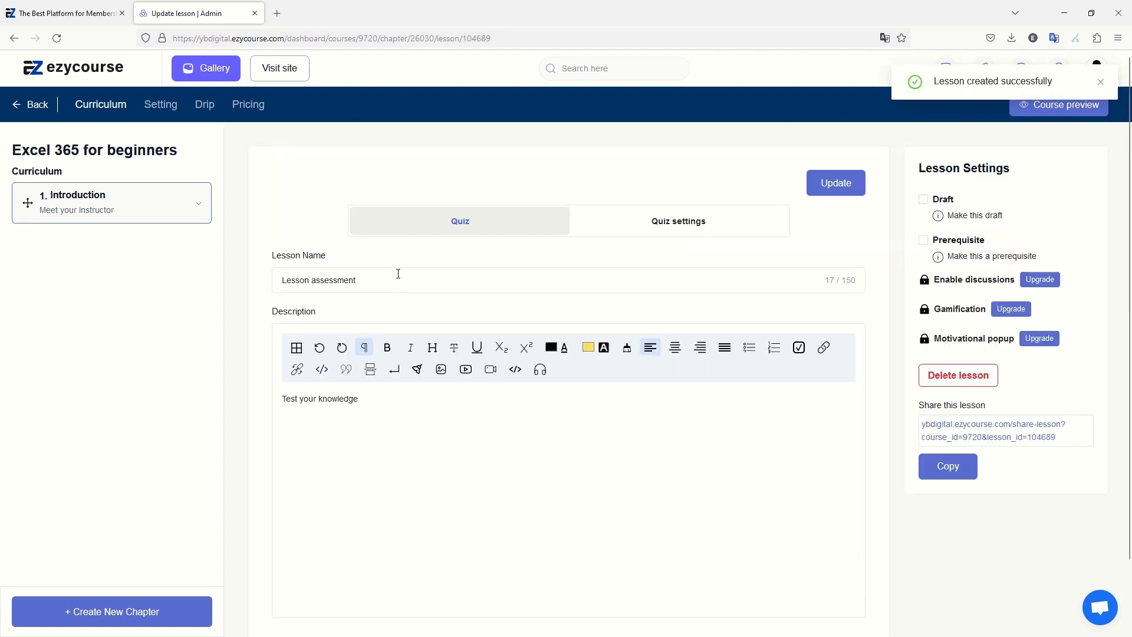
Try to generate 1 random question for the quiz without a specific subject, and cancel.
{"action": "scroll", "coordinate": [637, 239], "scroll_direction": "down", "scroll_amount": 1}
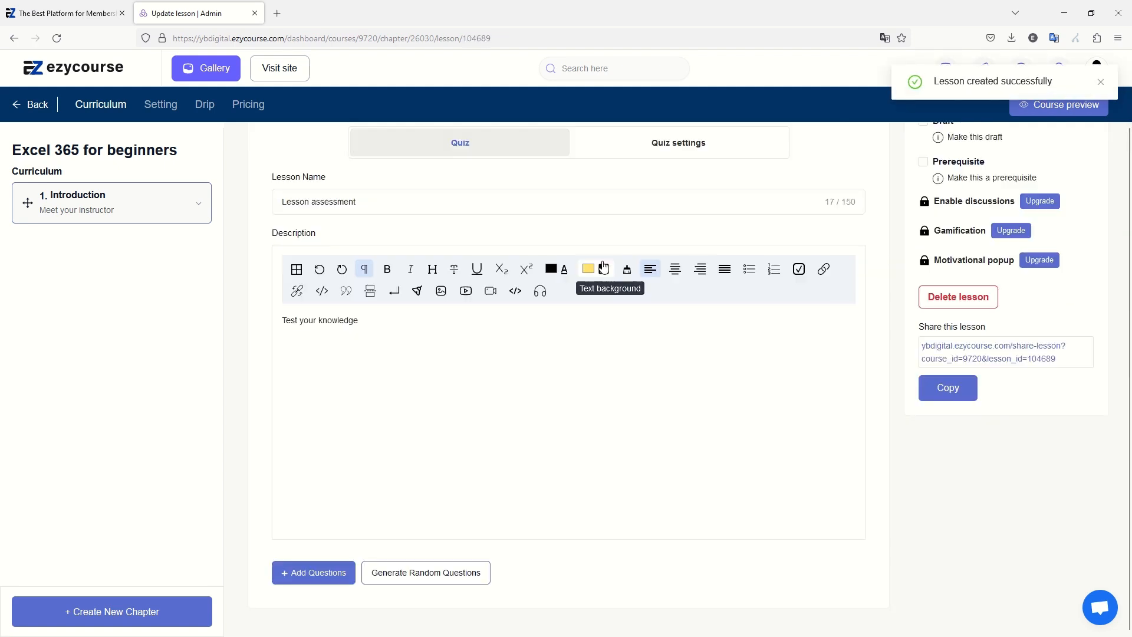
{"action": "left_click", "coordinate": [436, 573]}
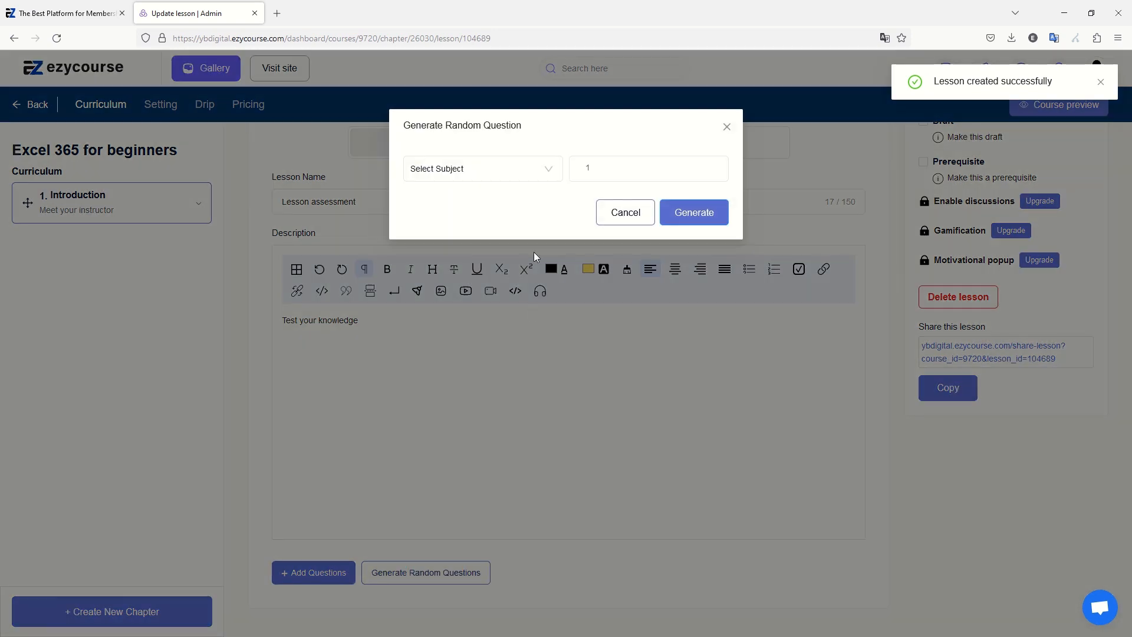
{"action": "left_click", "coordinate": [493, 167]}
{"action": "left_click", "coordinate": [602, 172]}
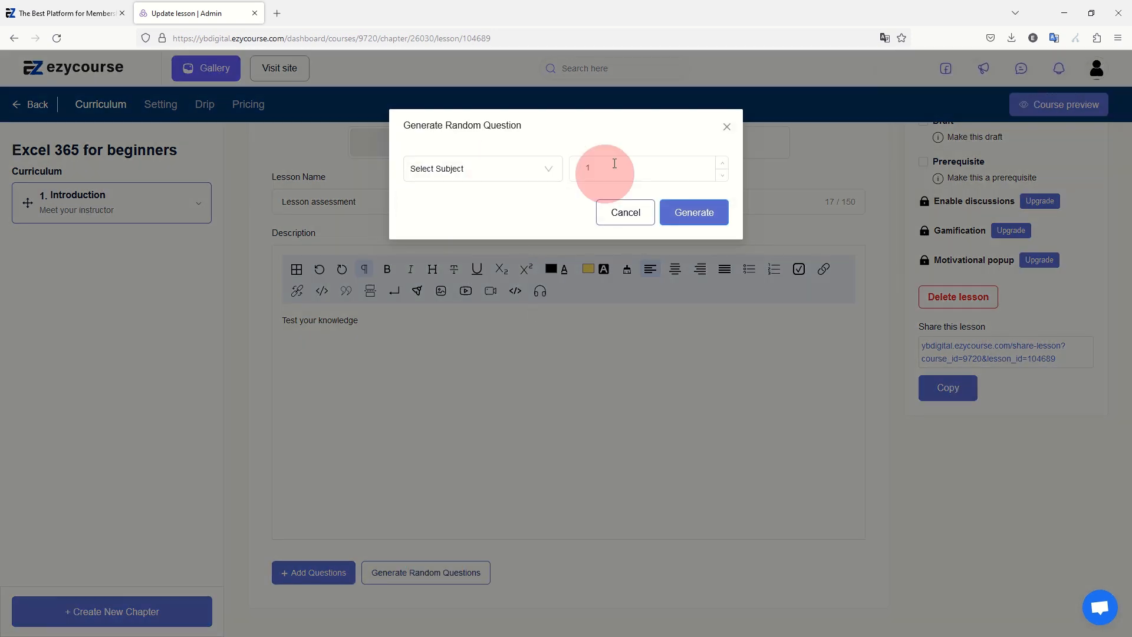
{"action": "left_click", "coordinate": [527, 171]}
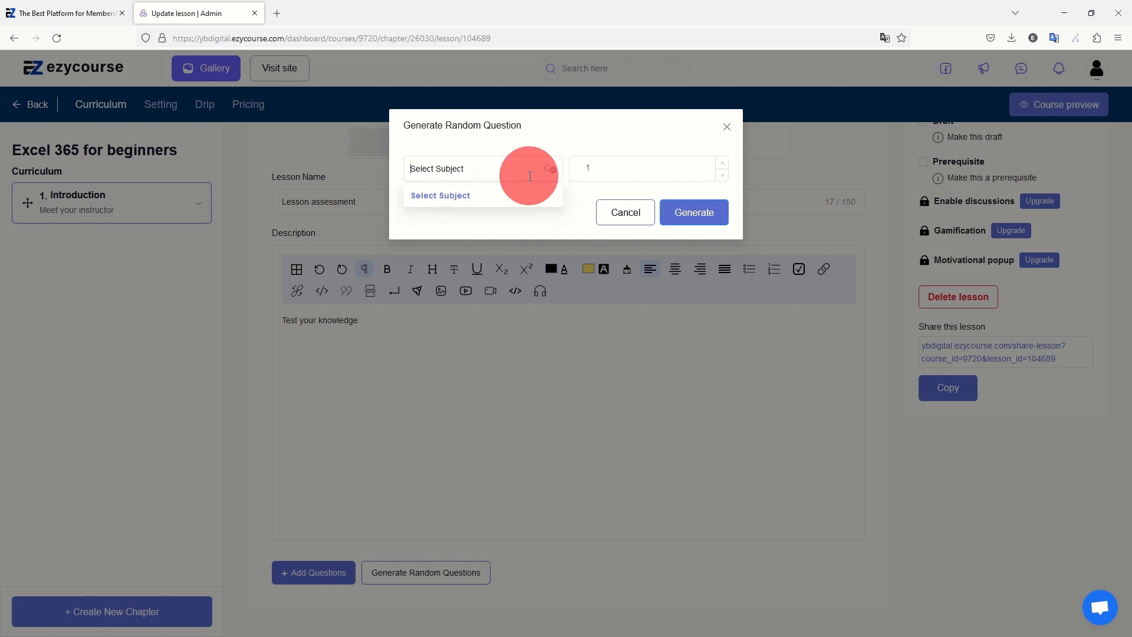
{"action": "left_click", "coordinate": [460, 194]}
{"action": "left_click", "coordinate": [589, 171]}
{"action": "left_click", "coordinate": [694, 212]}
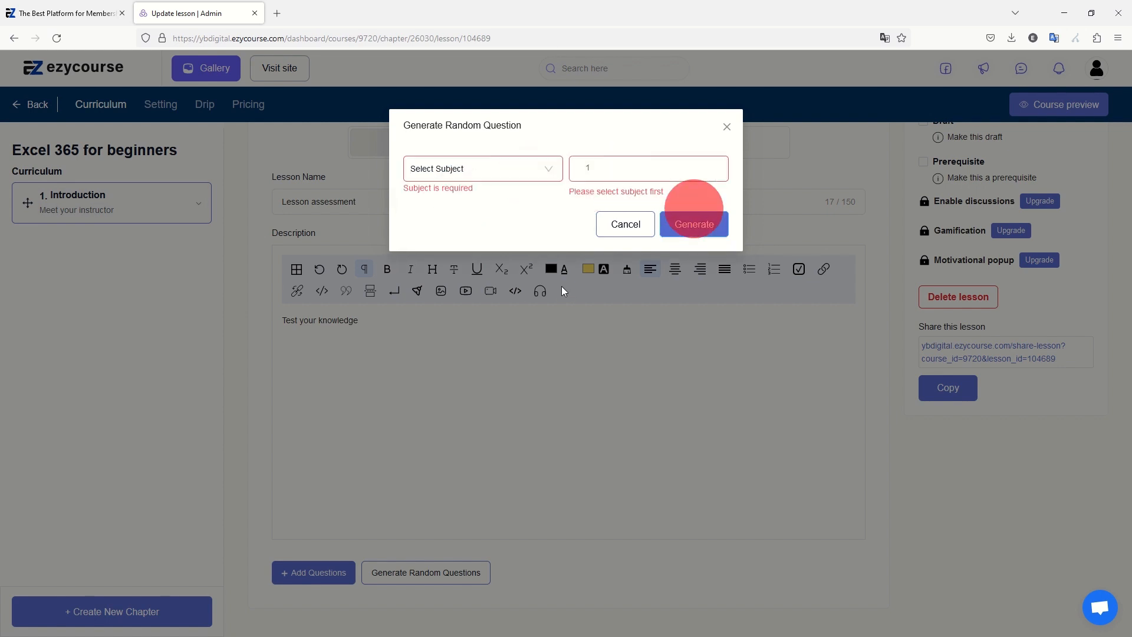
{"action": "left_click", "coordinate": [495, 167]}
{"action": "left_click", "coordinate": [466, 169]}
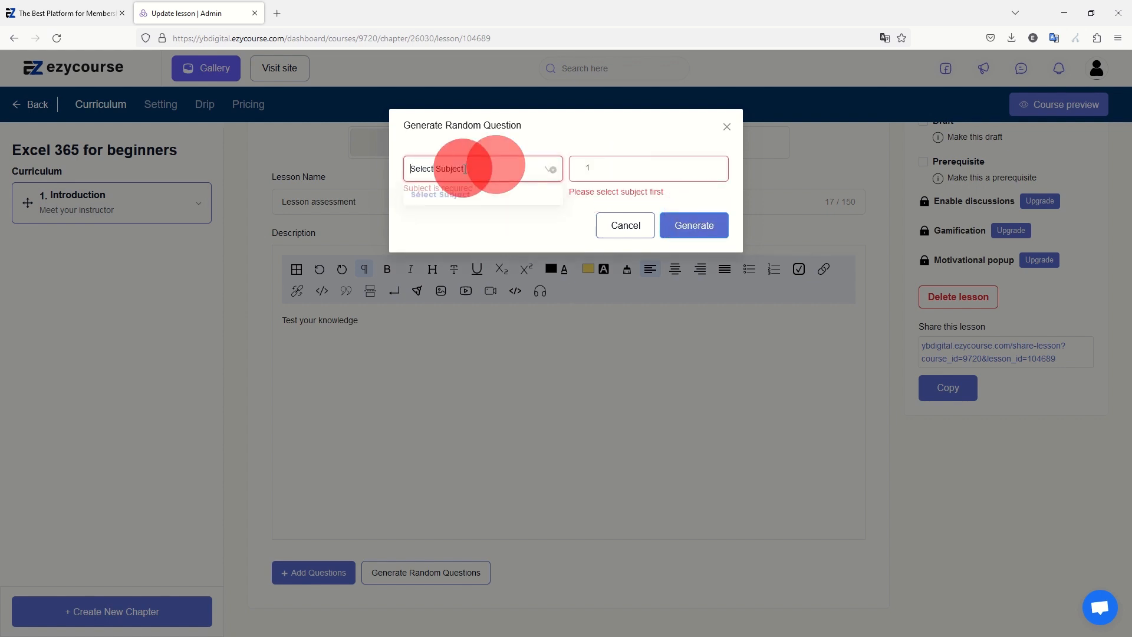
{"action": "left_click", "coordinate": [553, 169]}
{"action": "left_click", "coordinate": [485, 168]}
{"action": "left_click", "coordinate": [626, 228]}
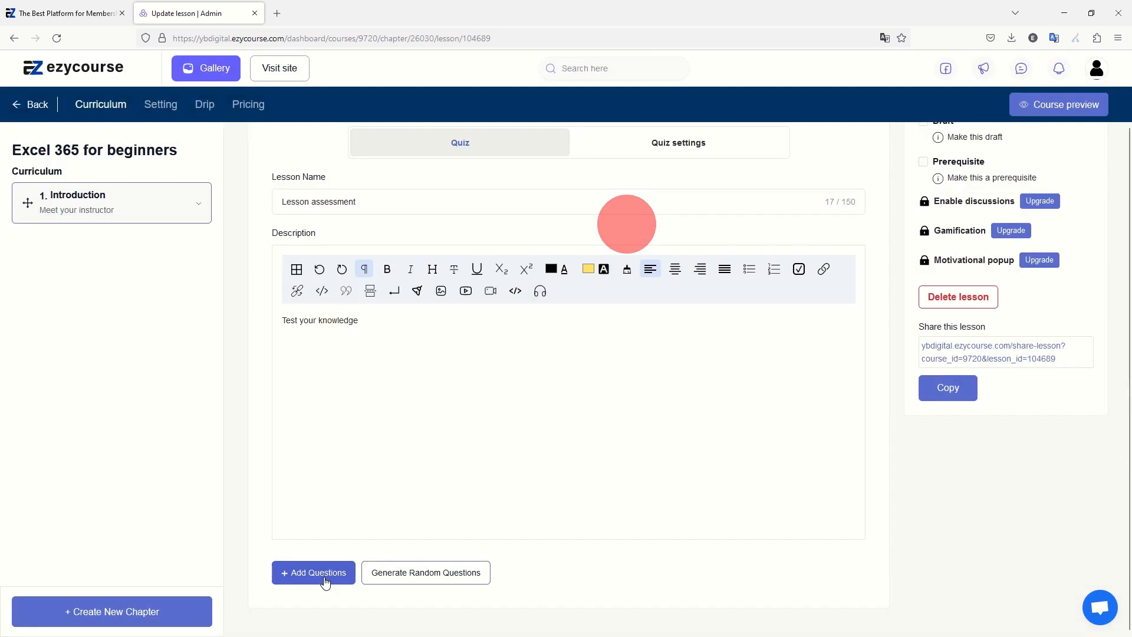
Create a new subject named "Question 1" in the quiz's question bank.
{"action": "left_click", "coordinate": [319, 572]}
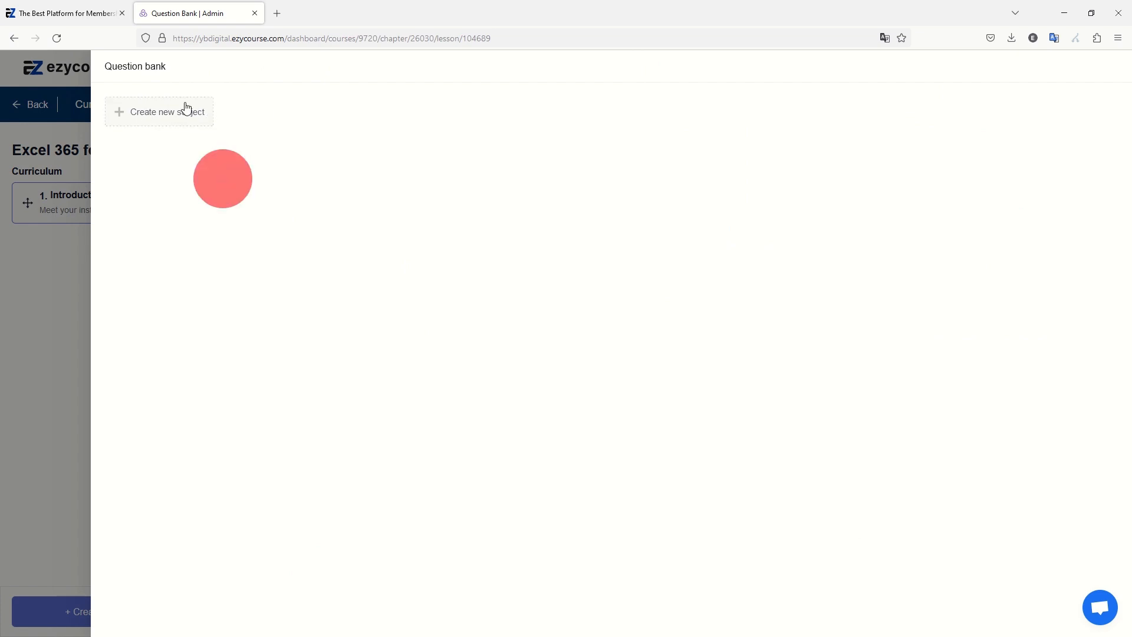
{"action": "left_click", "coordinate": [164, 118]}
{"action": "left_click", "coordinate": [231, 109]}
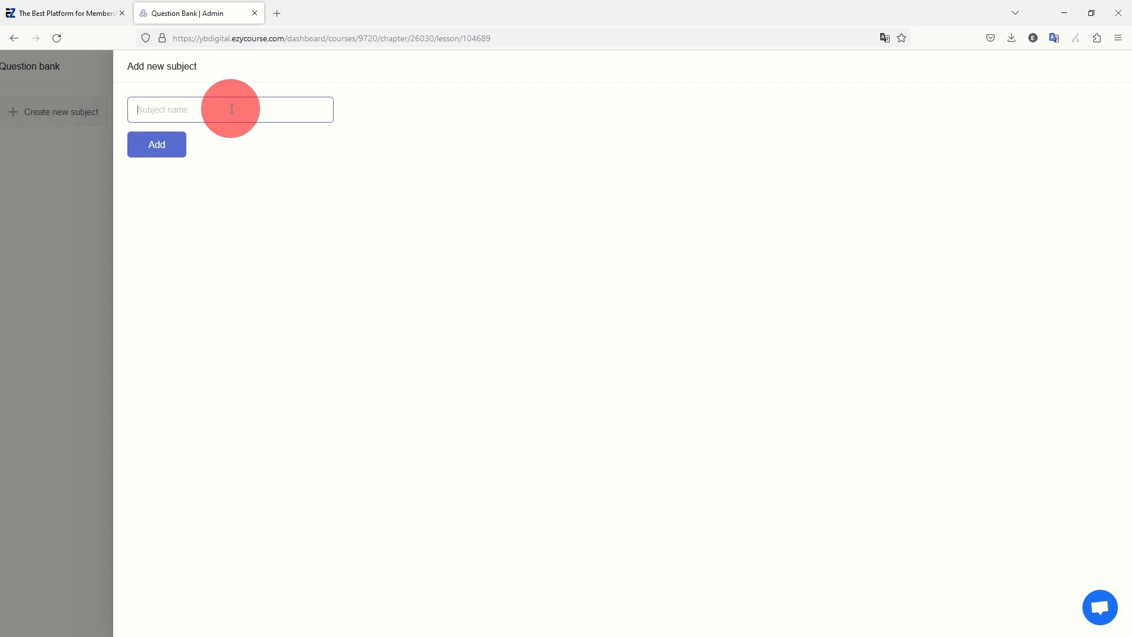
{"action": "type", "text": "Question 1"}
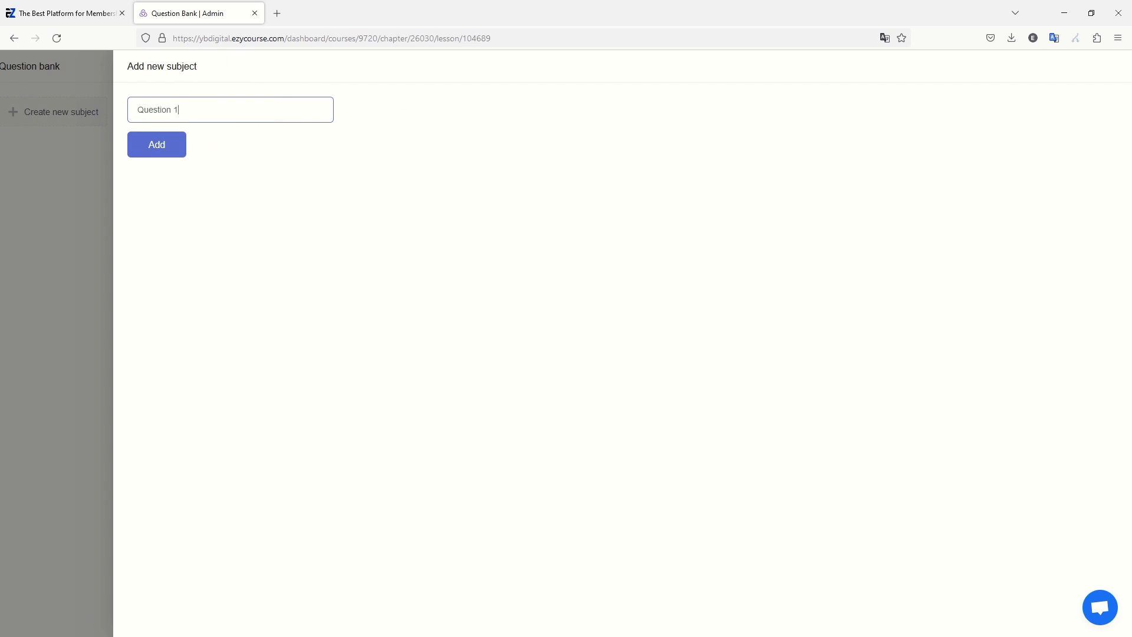
{"action": "left_click", "coordinate": [147, 147]}
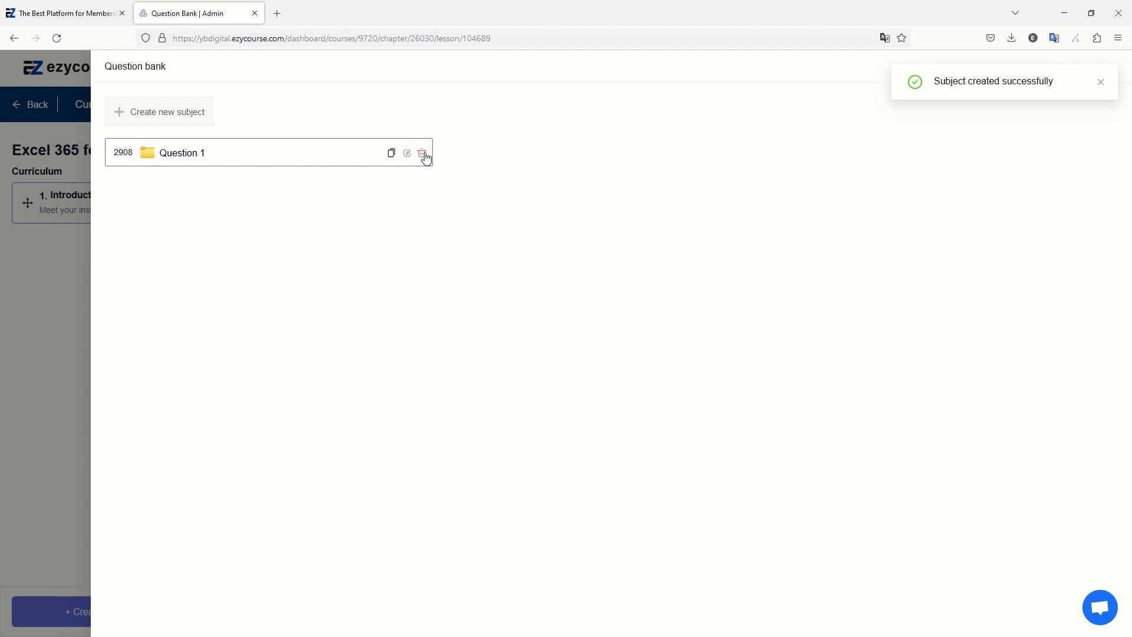
{"action": "left_click", "coordinate": [316, 156]}
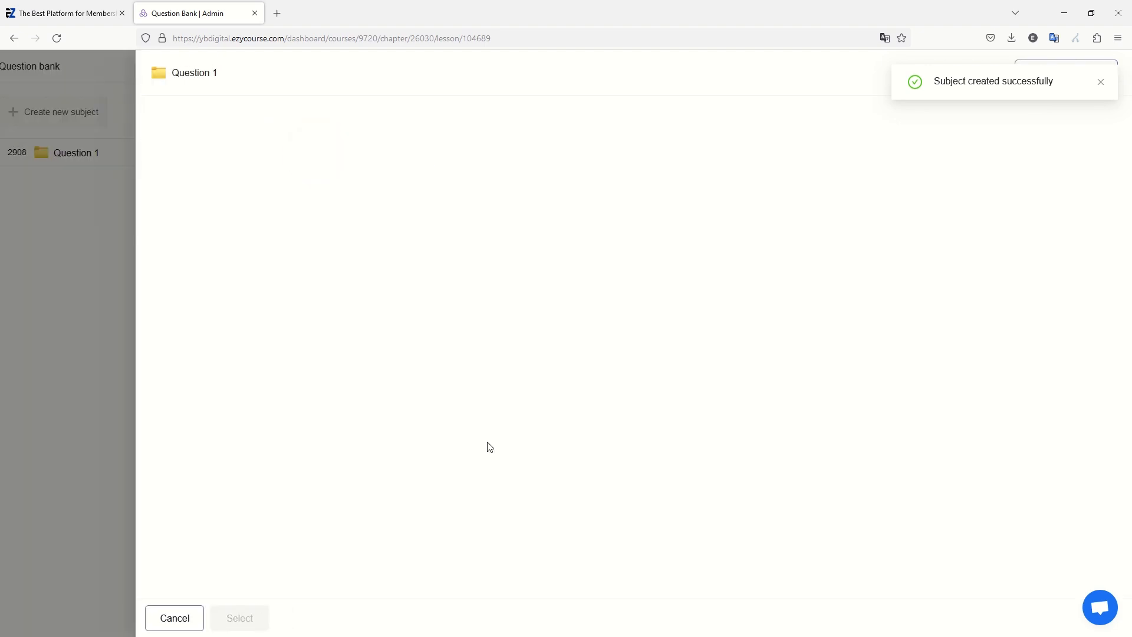
{"action": "left_click", "coordinate": [188, 71]}
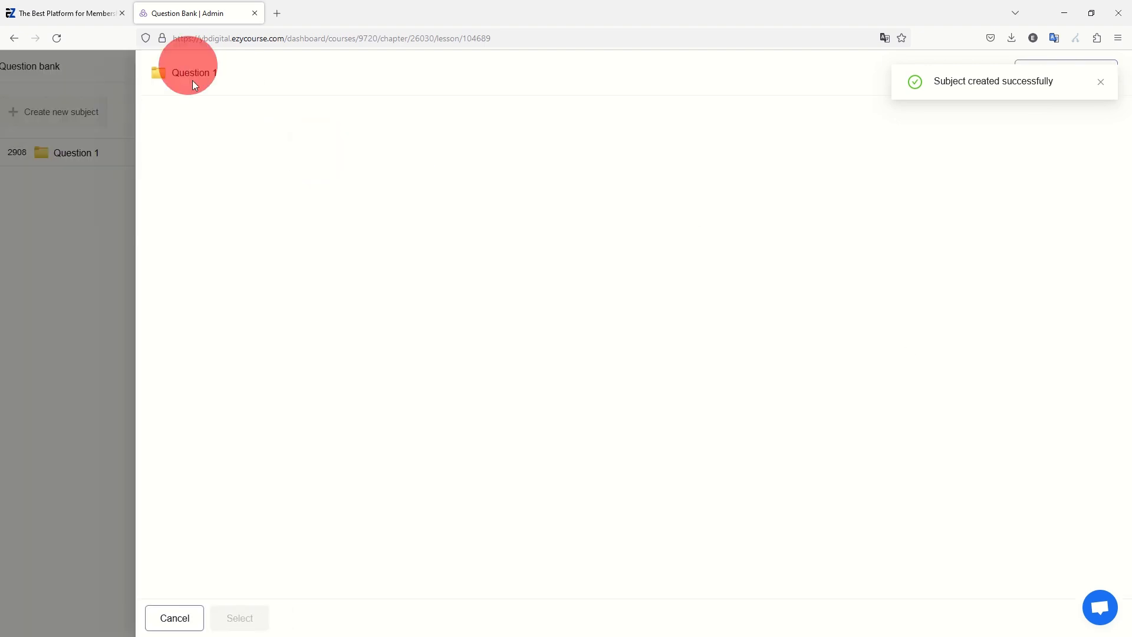
{"action": "left_click", "coordinate": [175, 617]}
{"action": "left_click", "coordinate": [295, 151]}
{"action": "left_click", "coordinate": [281, 268]}
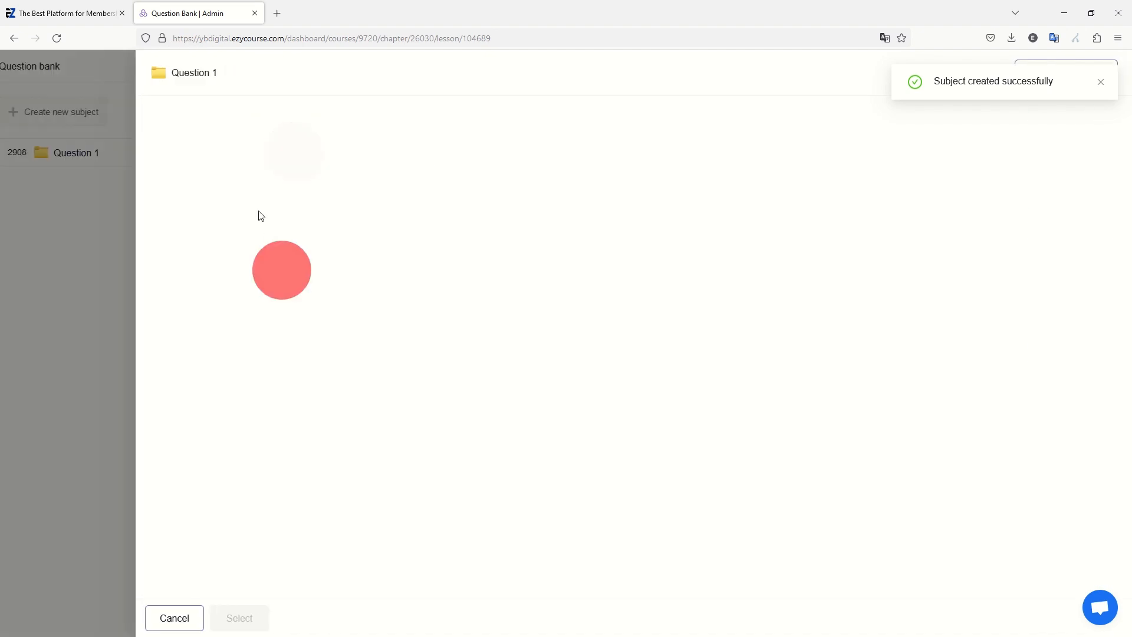
{"action": "left_click", "coordinate": [173, 617]}
{"action": "left_click", "coordinate": [9, 264]}
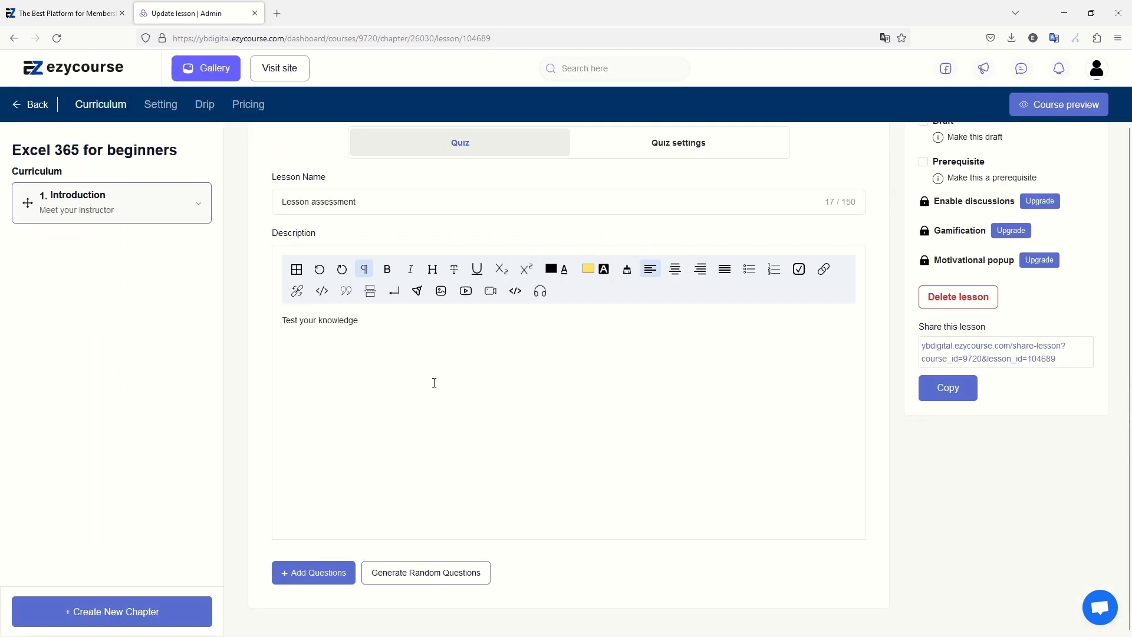
{"action": "left_click", "coordinate": [319, 572]}
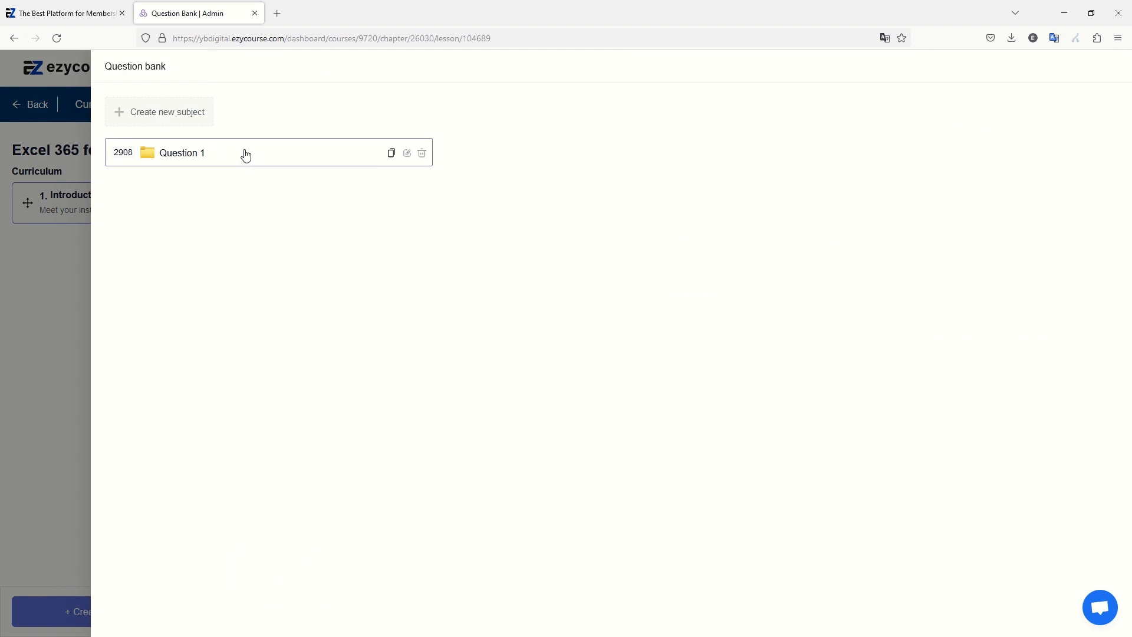
Save the Question 1 subject again under the same name.
{"action": "left_click", "coordinate": [406, 153]}
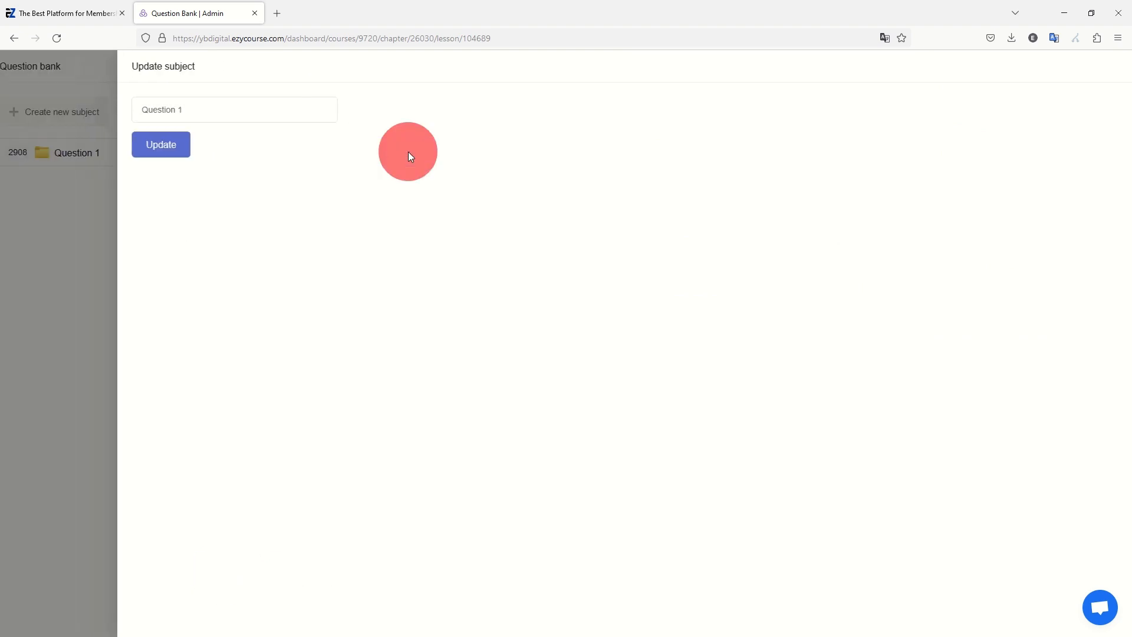
{"action": "left_click", "coordinate": [161, 145]}
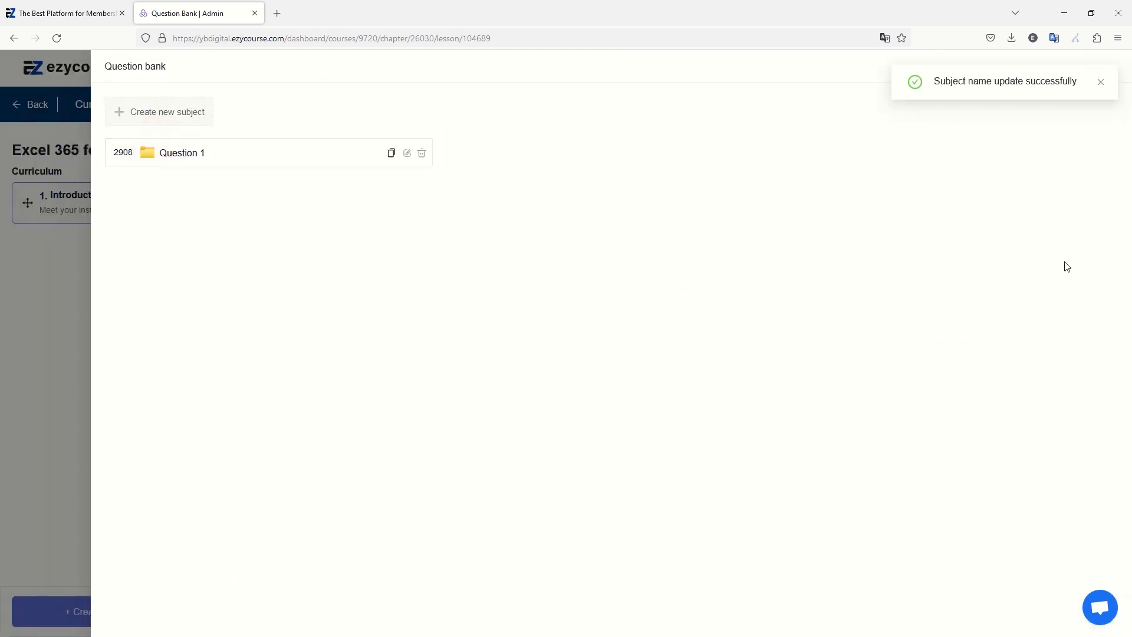
{"action": "left_click", "coordinate": [976, 145]}
{"action": "left_click", "coordinate": [1100, 81]}
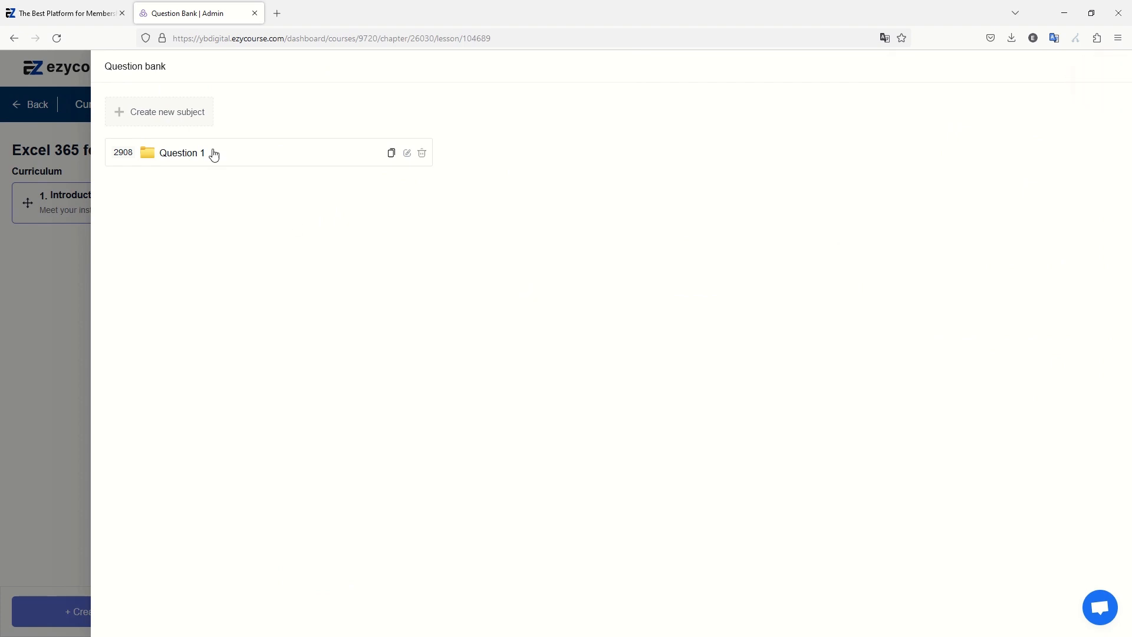
Start a new question of the "One correct answer" type in the Question 1 subject.
{"action": "left_click", "coordinate": [155, 154]}
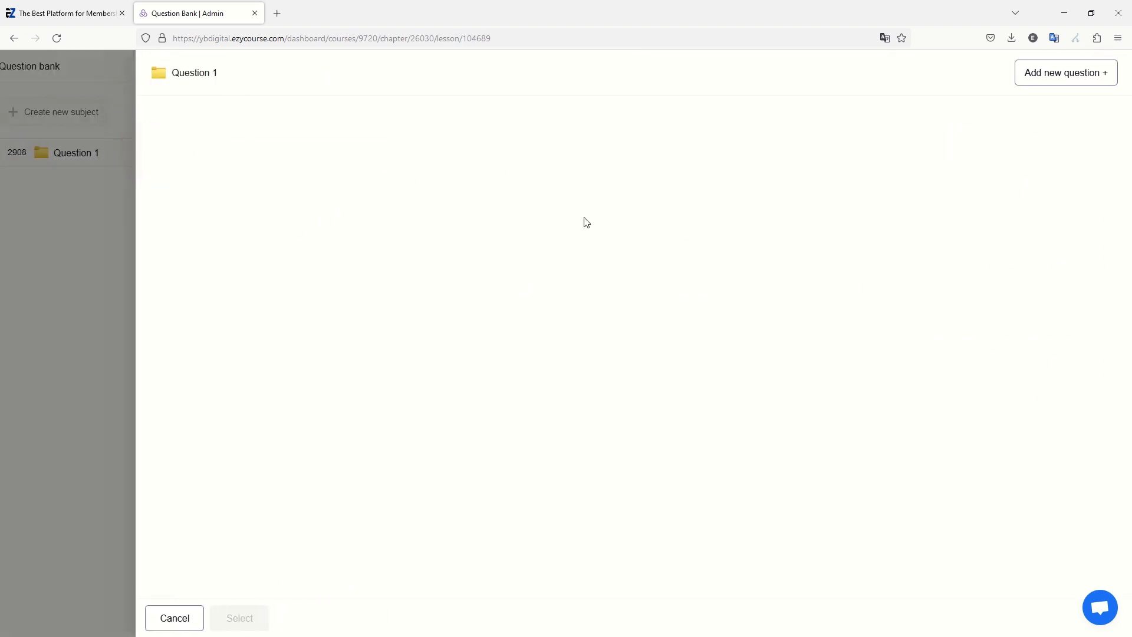
{"action": "left_click", "coordinate": [1100, 80]}
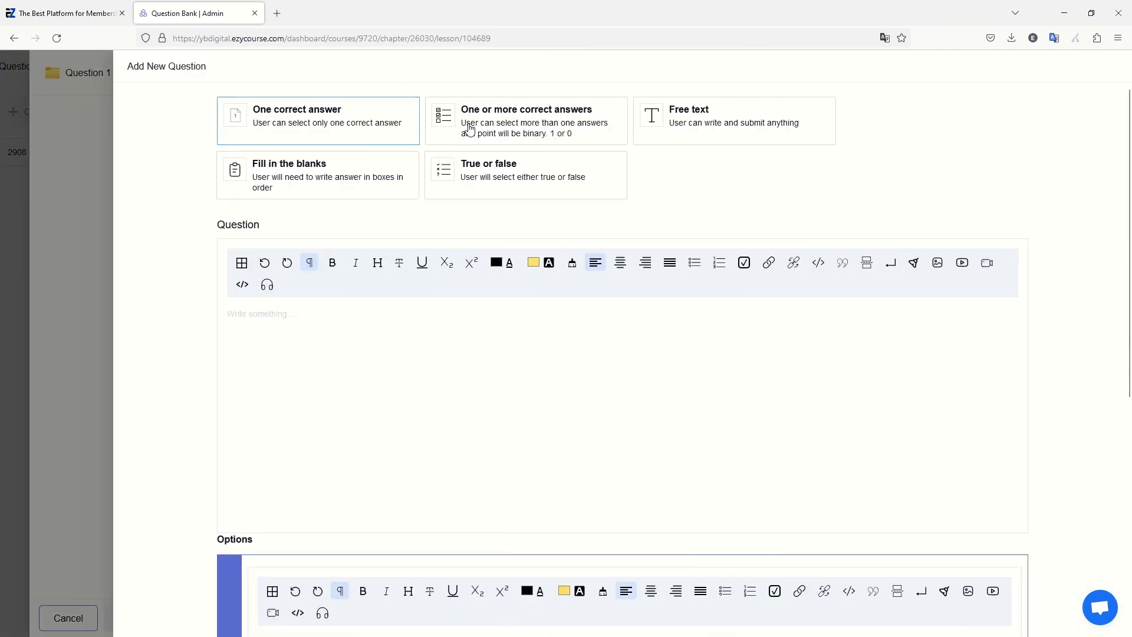
{"action": "left_click", "coordinate": [373, 138]}
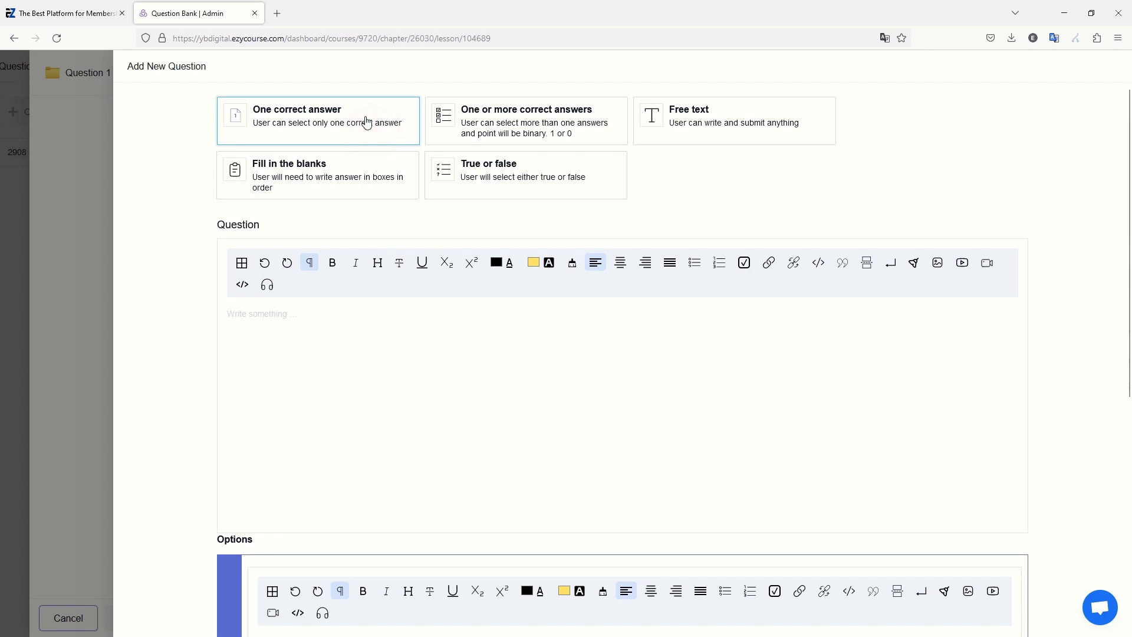
Write "Is this a good course ?" as the question text.
{"action": "left_click", "coordinate": [281, 317]}
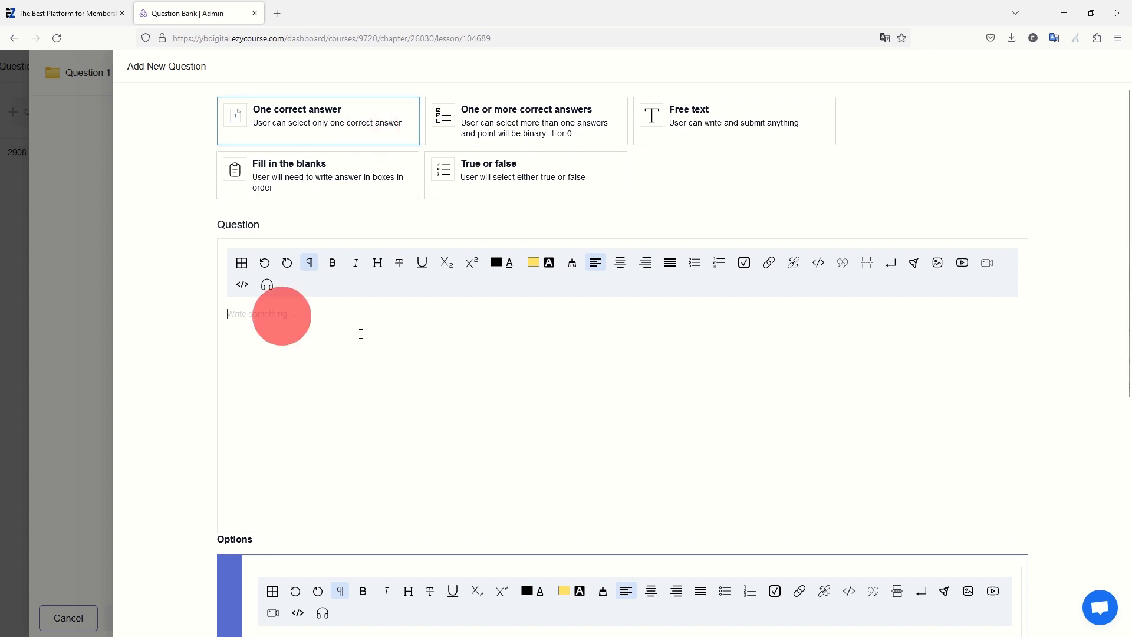
{"action": "type", "text": "que"}
{"action": "key", "text": "BackSpace"}
{"action": "key", "text": "BackSpace"}
{"action": "key", "text": "BackSpace"}
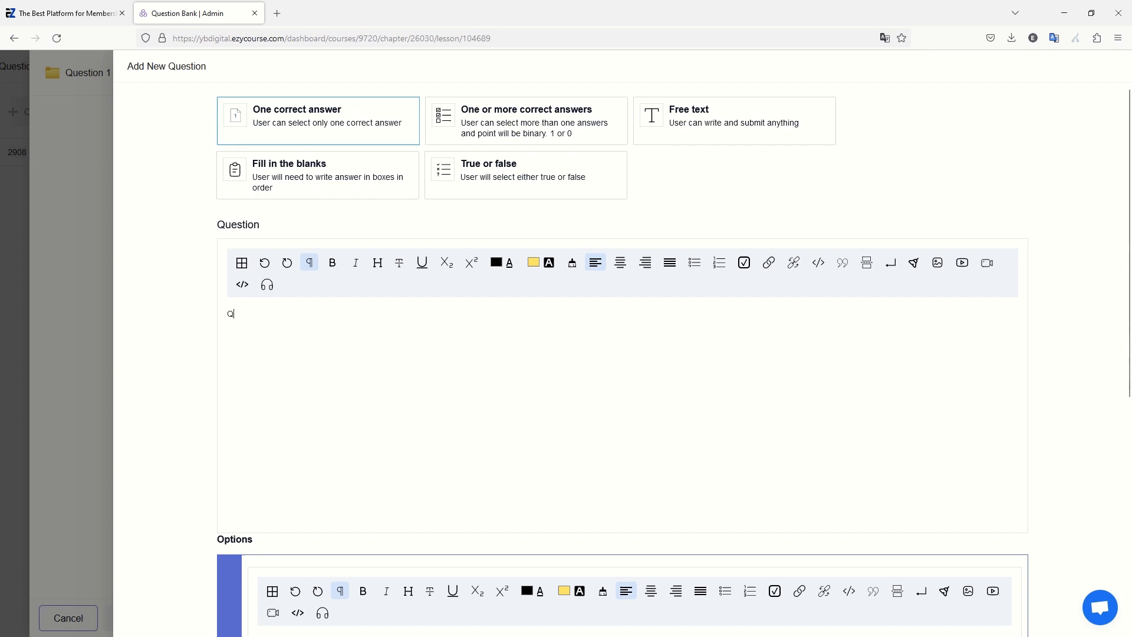
{"action": "type", "text": "l"}
{"action": "key", "text": "BackSpace"}
{"action": "type", "text": "Is this a good coruse"}
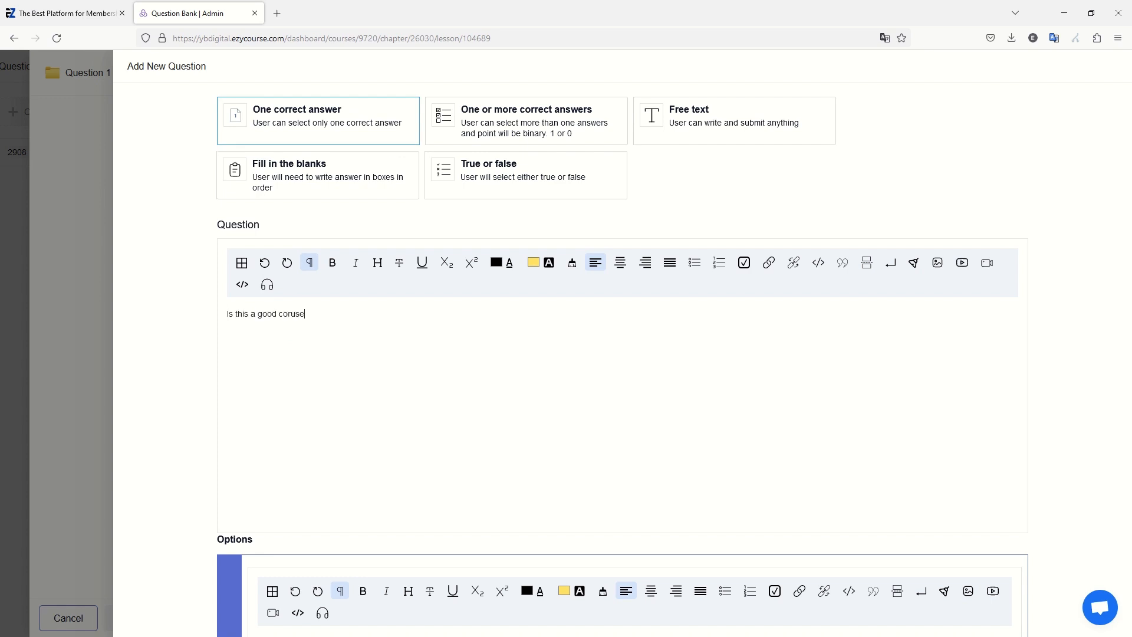
{"action": "key", "text": "BackSpace"}
{"action": "key", "text": "BackSpace"}
{"action": "key", "text": "BackSpace"}
{"action": "key", "text": "BackSpace"}
{"action": "type", "text": "urse ?"}
Enter "Yes" as answer option A and mark it as correct.
{"action": "scroll", "coordinate": [354, 324], "scroll_direction": "down", "scroll_amount": 5}
{"action": "left_click", "coordinate": [320, 300]}
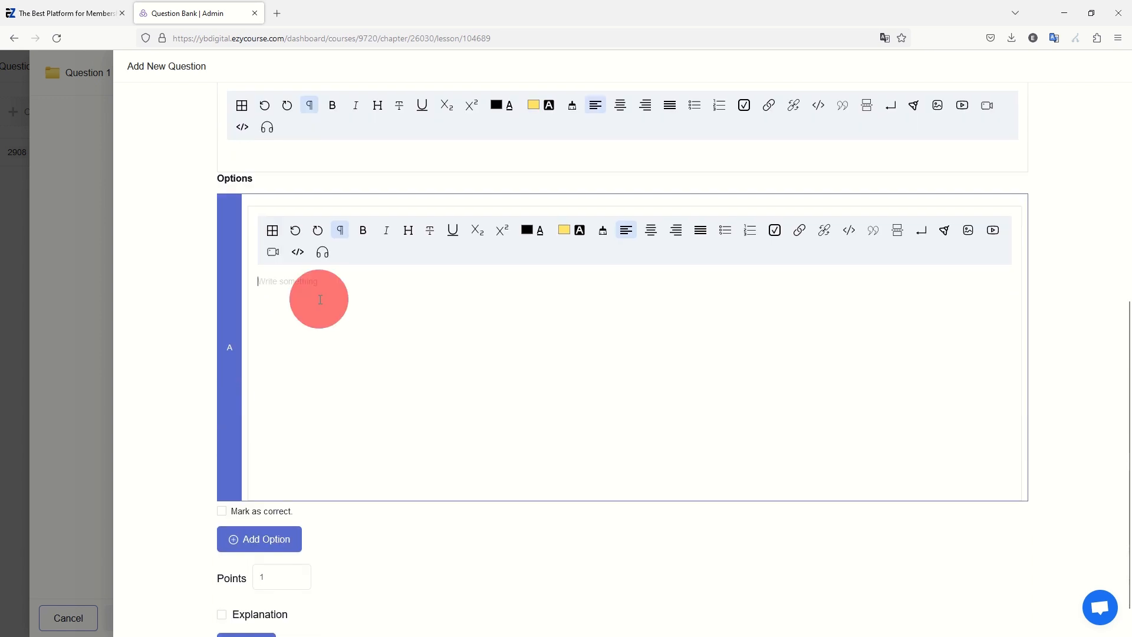
{"action": "scroll", "coordinate": [424, 272], "scroll_direction": "down", "scroll_amount": 1}
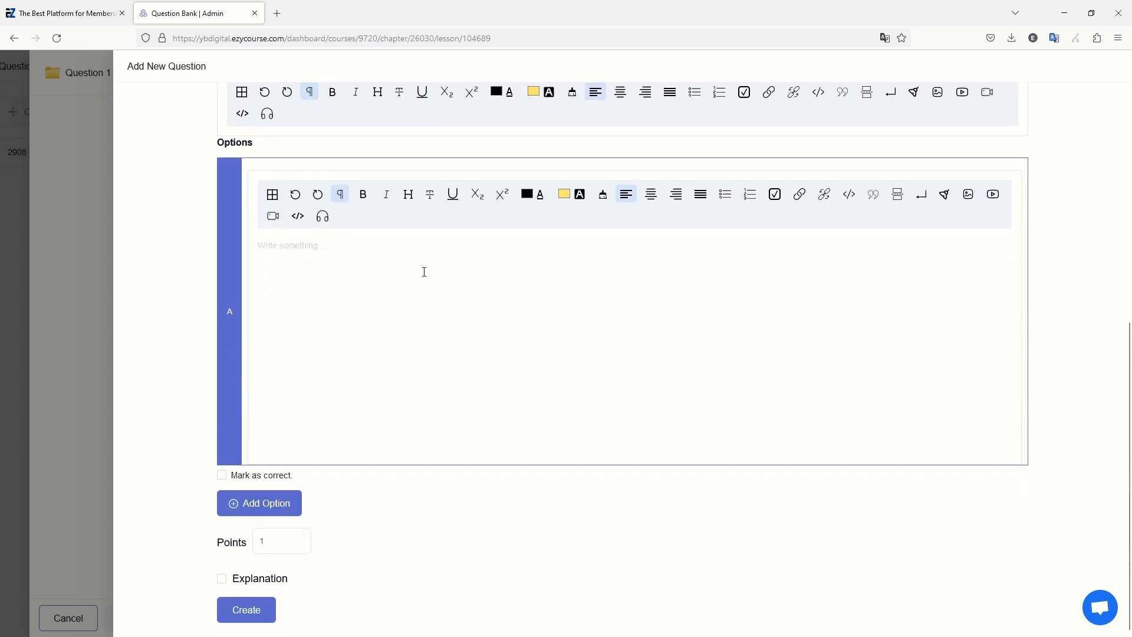
{"action": "type", "text": "Yes"}
{"action": "left_click", "coordinate": [223, 476]}
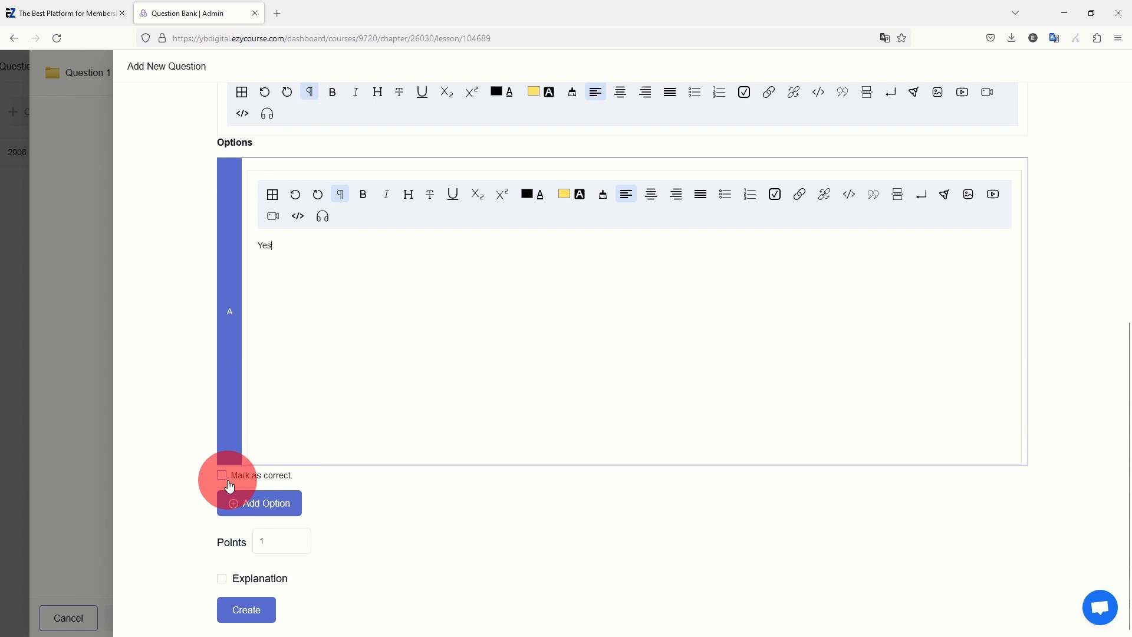
Add a second answer option, B, with the text "No".
{"action": "left_click", "coordinate": [265, 504]}
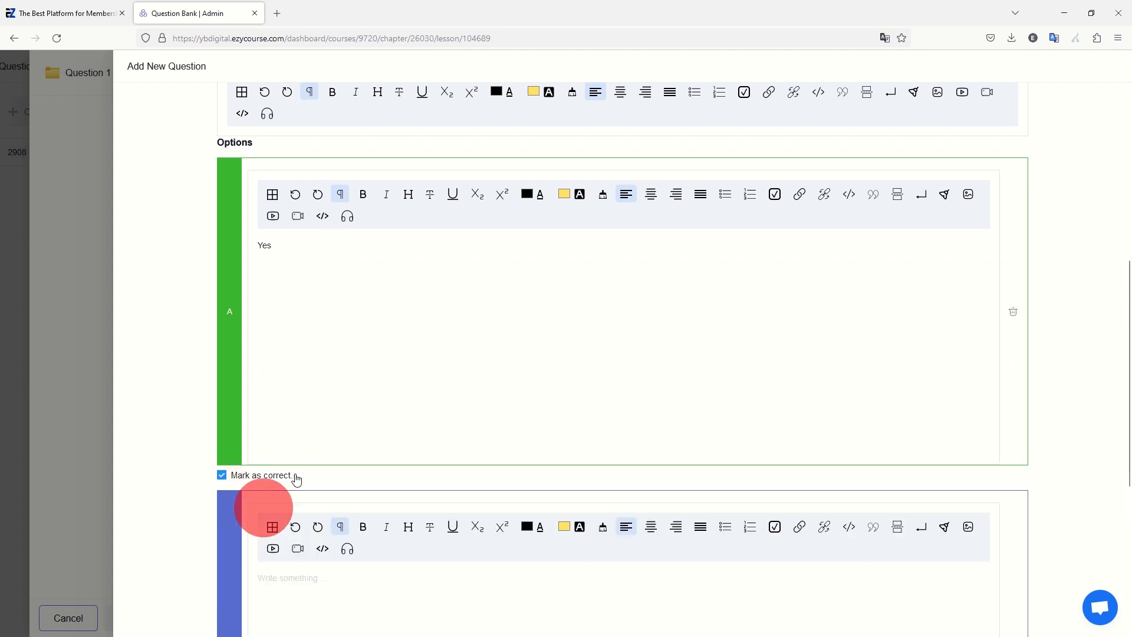
{"action": "scroll", "coordinate": [311, 466], "scroll_direction": "down", "scroll_amount": 3}
{"action": "left_click", "coordinate": [311, 458]}
{"action": "type", "text": "No"}
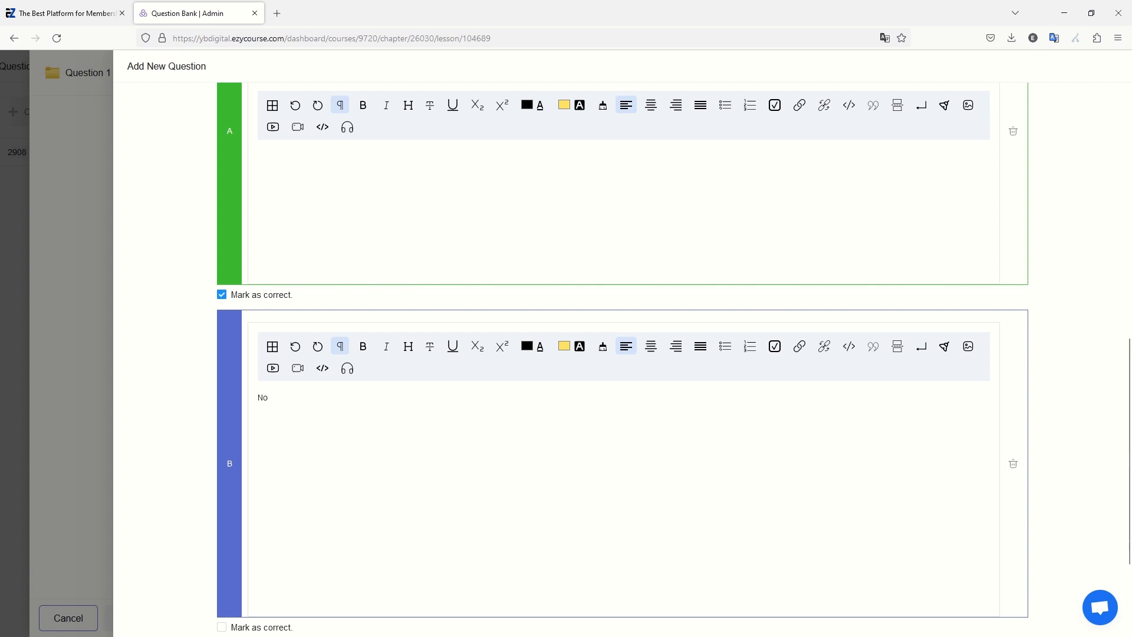
Enable the question's explanation and enter "This course is great" as its text.
{"action": "scroll", "coordinate": [316, 425], "scroll_direction": "down", "scroll_amount": 3}
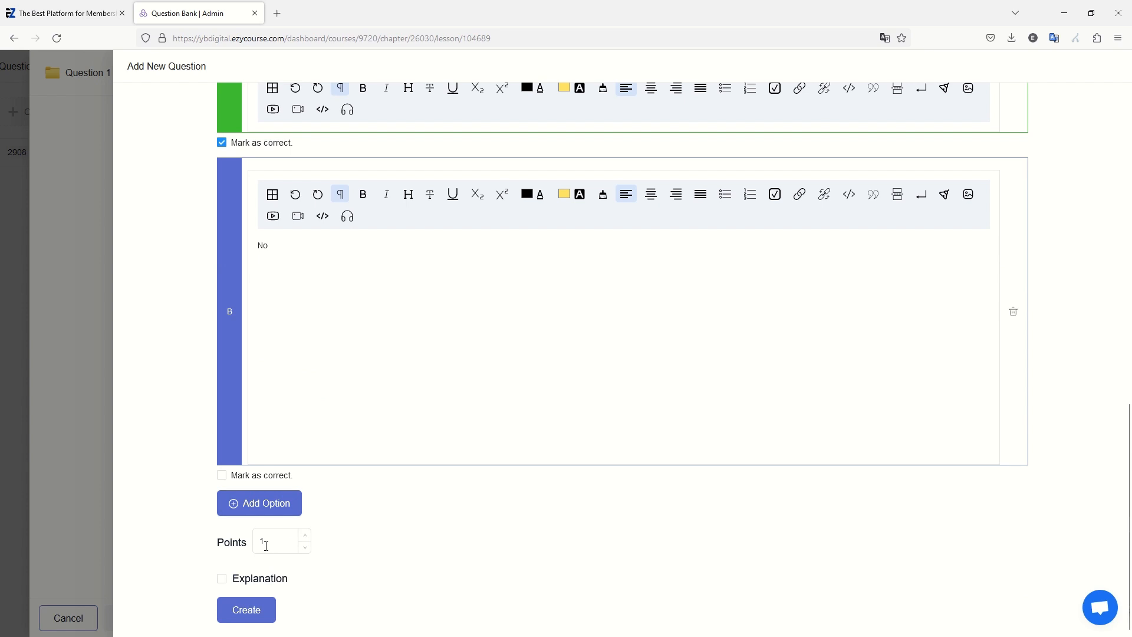
{"action": "left_click", "coordinate": [221, 583]}
{"action": "scroll", "coordinate": [222, 587], "scroll_direction": "down", "scroll_amount": 5}
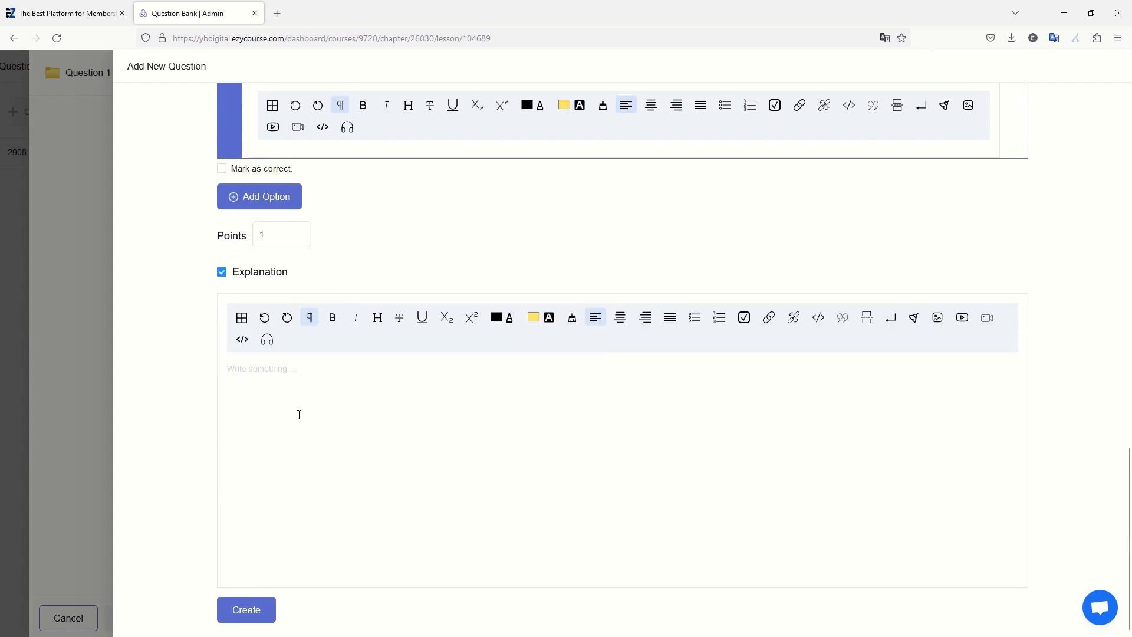
{"action": "left_click", "coordinate": [298, 414]}
{"action": "type", "text": "The"}
{"action": "key", "text": "BackSpace"}
{"action": "key", "text": "BackSpace"}
{"action": "key", "text": "BackSpace"}
{"action": "type", "text": "THis"}
{"action": "key", "text": "BackSpace"}
{"action": "key", "text": "BackSpace"}
{"action": "type", "text": "his cour"}
{"action": "type", "text": "se is great"}
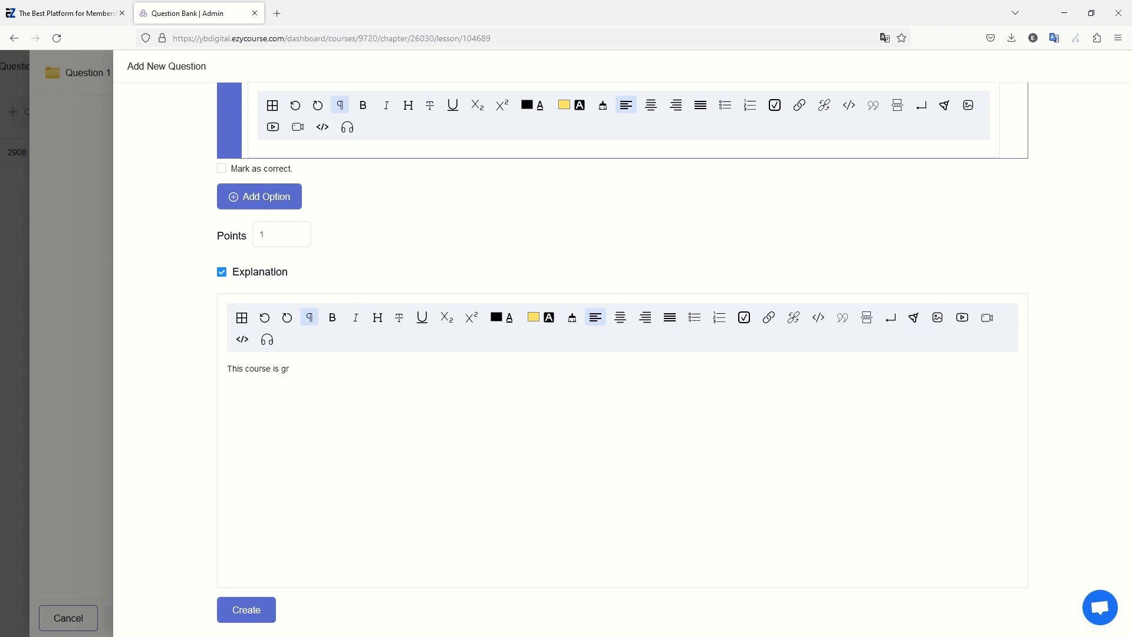
Create the question and close the question bank to return to the quiz lesson.
{"action": "left_click", "coordinate": [274, 614]}
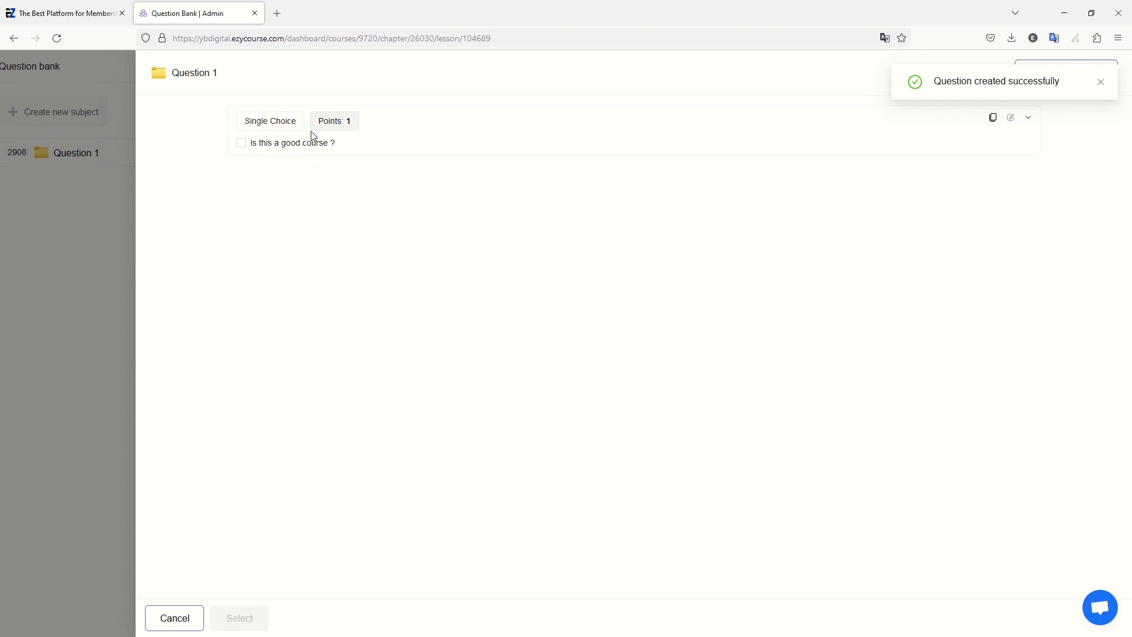
{"action": "left_click", "coordinate": [2, 343]}
{"action": "left_click", "coordinate": [1, 313]}
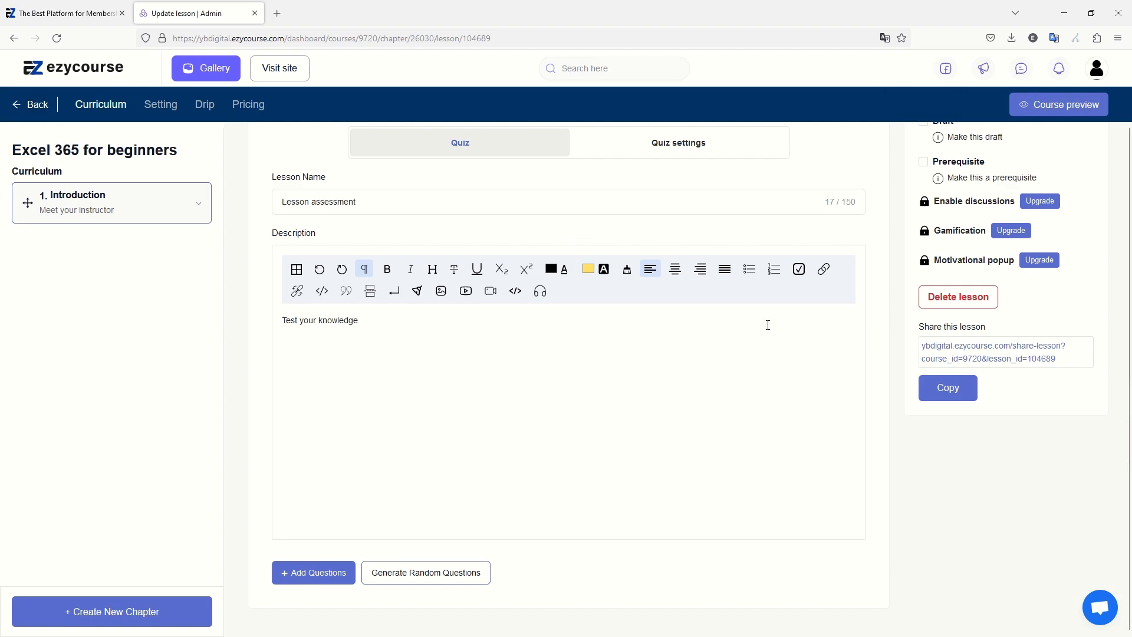
Copy the quiz lesson's share link and open it in a private browsing window to view the public course page.
{"action": "scroll", "coordinate": [766, 326], "scroll_direction": "up", "scroll_amount": 2}
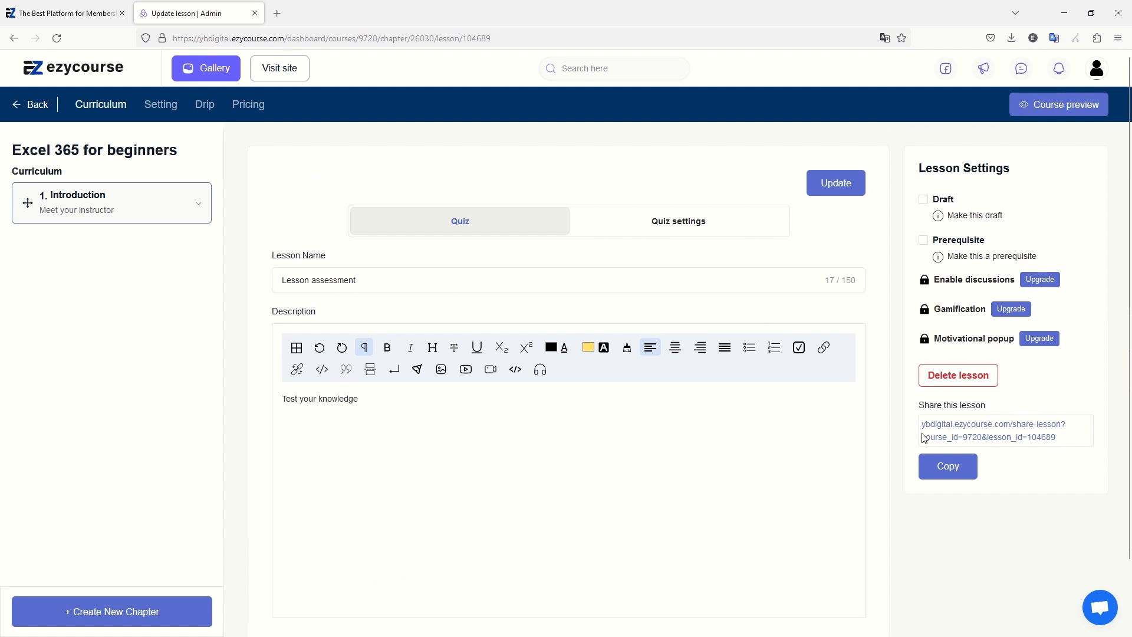
{"action": "left_click_drag", "start_coordinate": [923, 424], "coordinate": [1058, 442]}
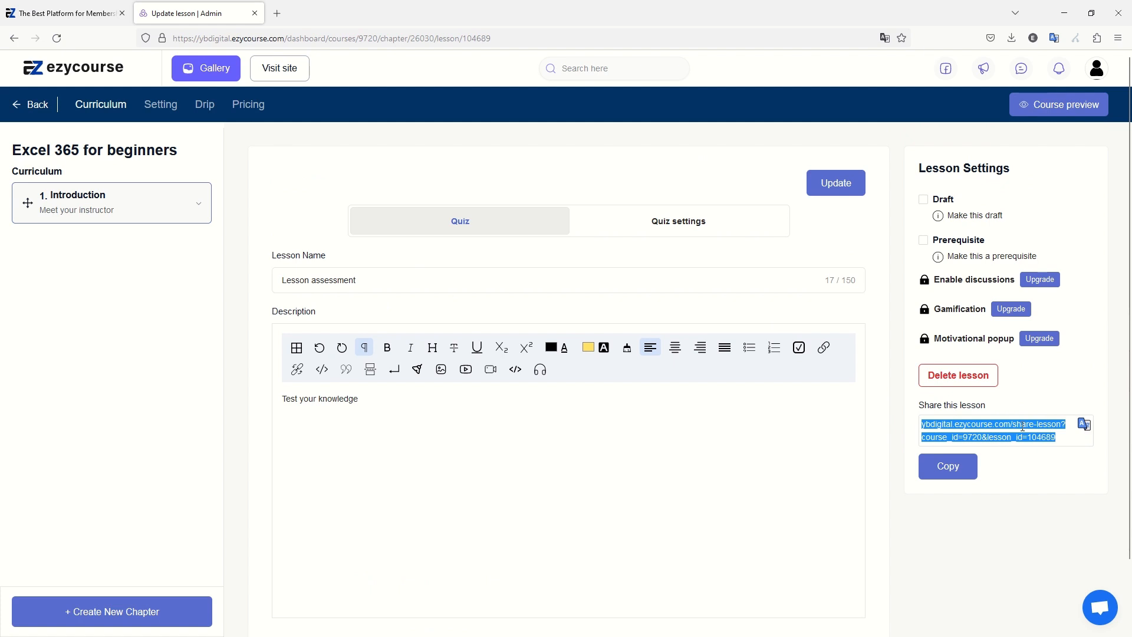
{"action": "key", "text": "ctrl+c"}
{"action": "key", "text": "ctrl+t"}
{"action": "key", "text": "ctrl+v"}
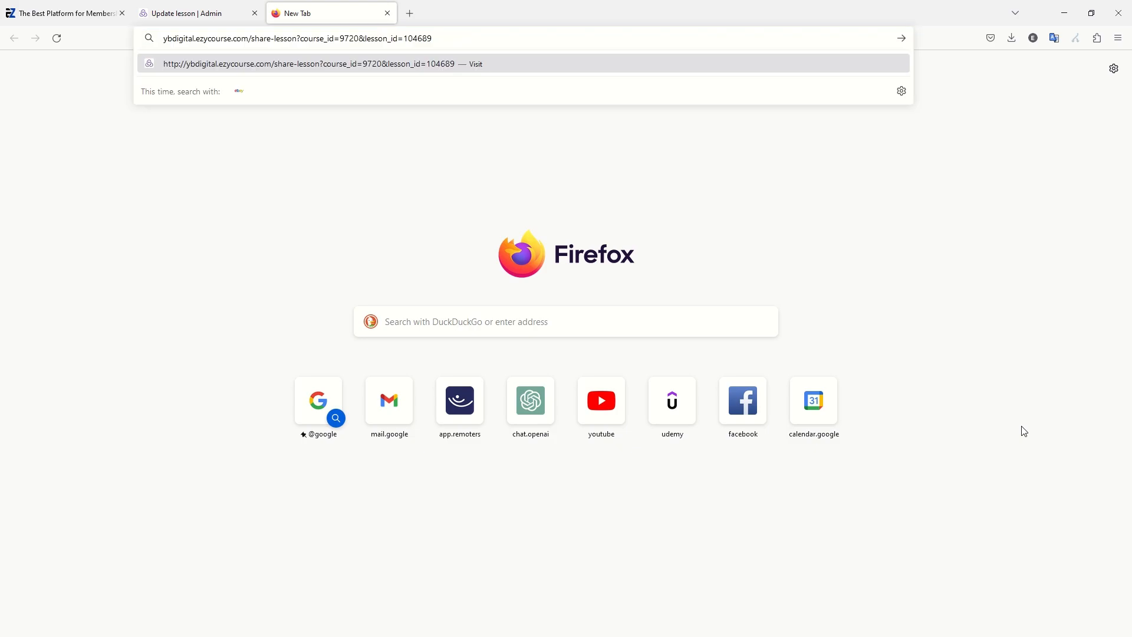
{"action": "key", "text": "ctrl+w"}
{"action": "left_click", "coordinate": [1117, 38]}
{"action": "left_click", "coordinate": [1013, 119]}
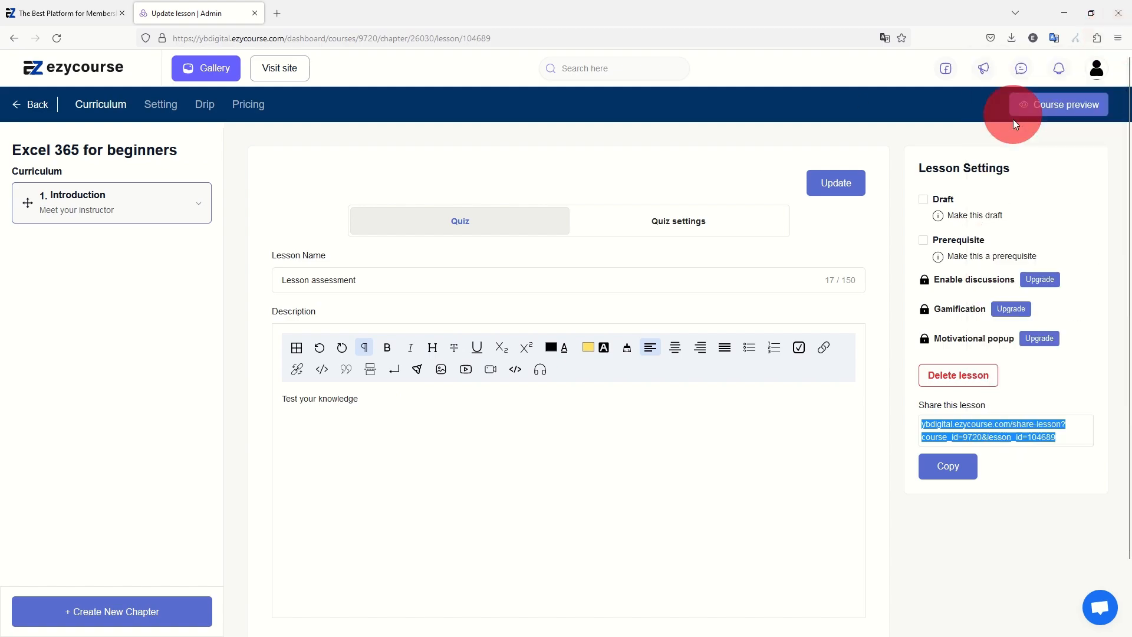
{"action": "key", "text": "ctrl+v"}
{"action": "key", "text": "Return"}
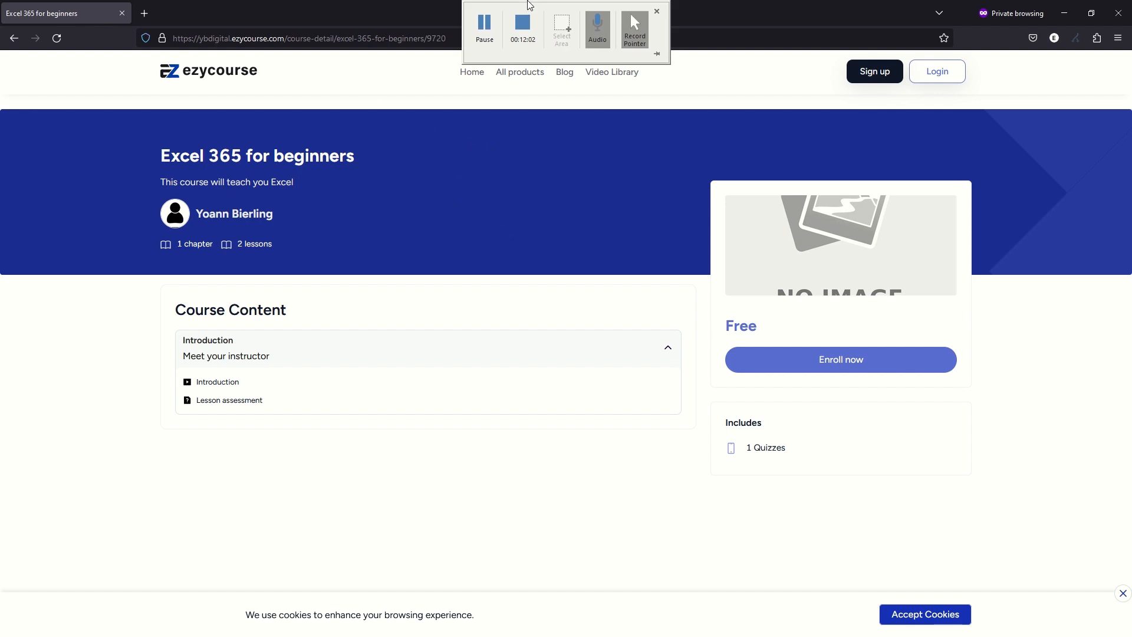
{"action": "left_click", "coordinate": [630, 13]}
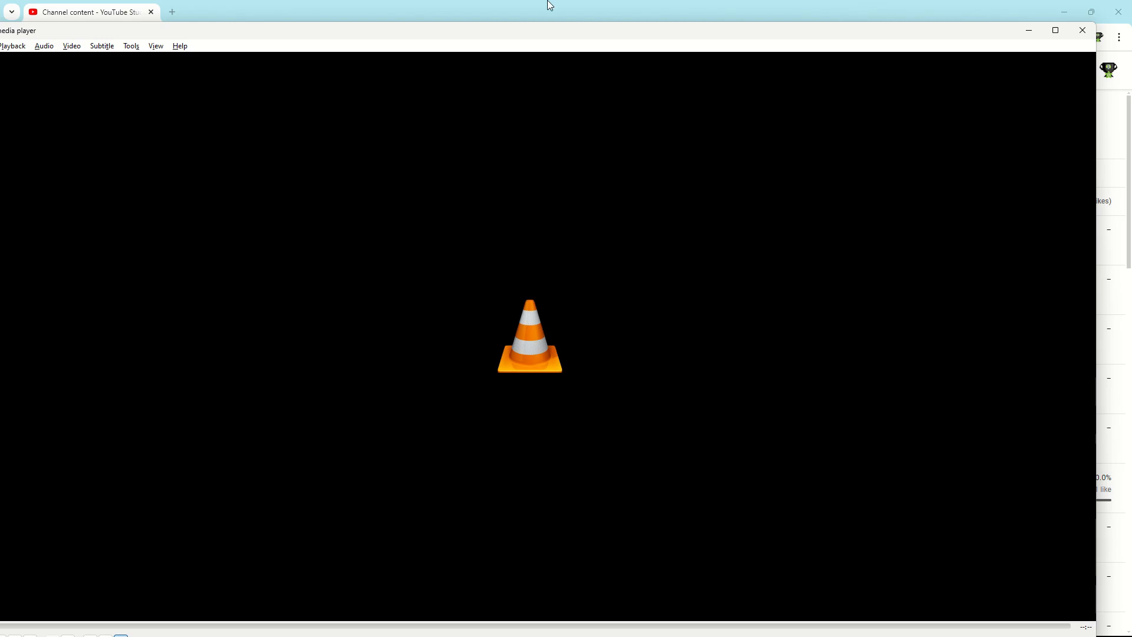